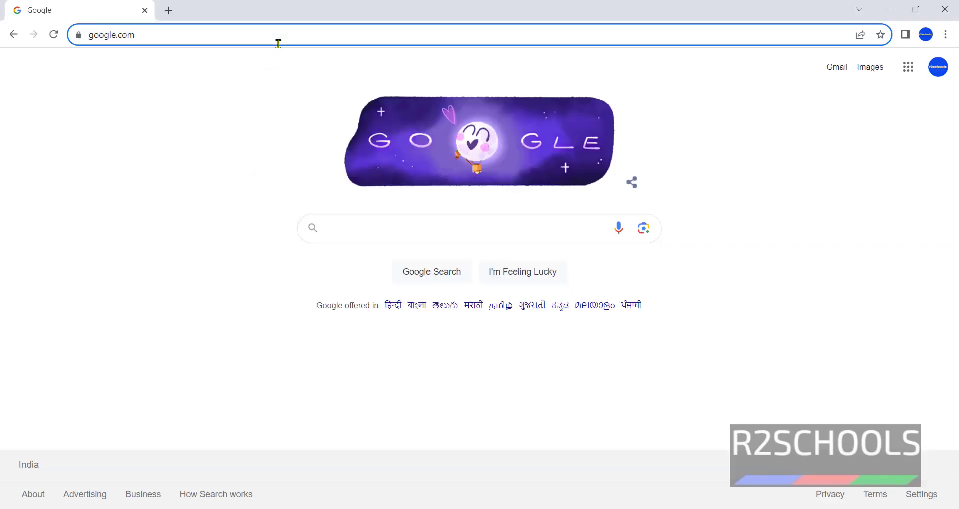
- Load parrotsec.org from the Chrome address bar
text(parrots)
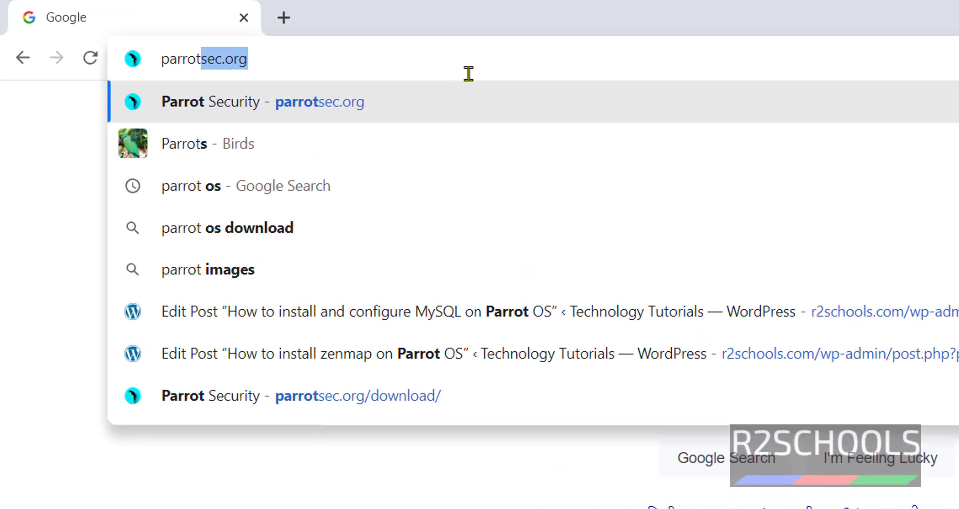
text(ec)
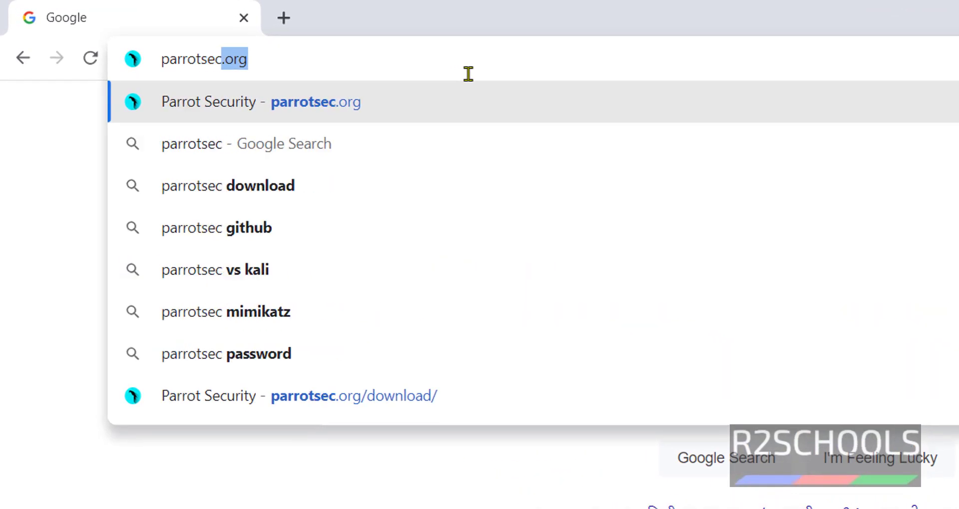
text(.org)
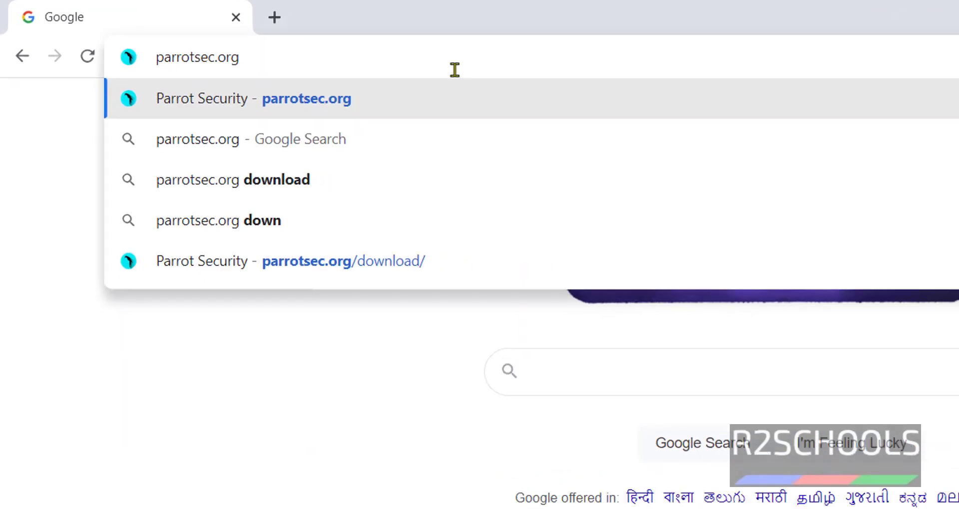
key(Return)
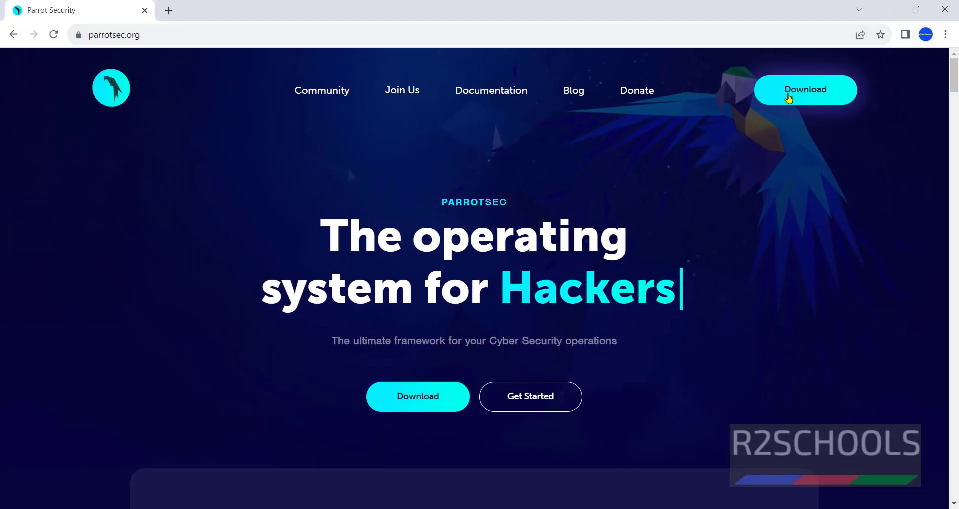
- Go to the Download page and list Security Edition 5.3's download formats
click(789, 97)
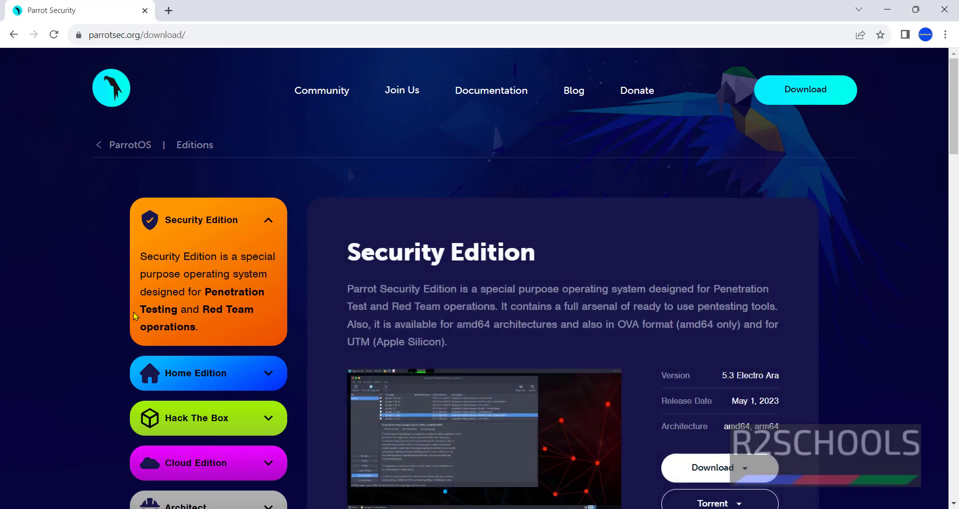
scroll(129, 316, down, 3)
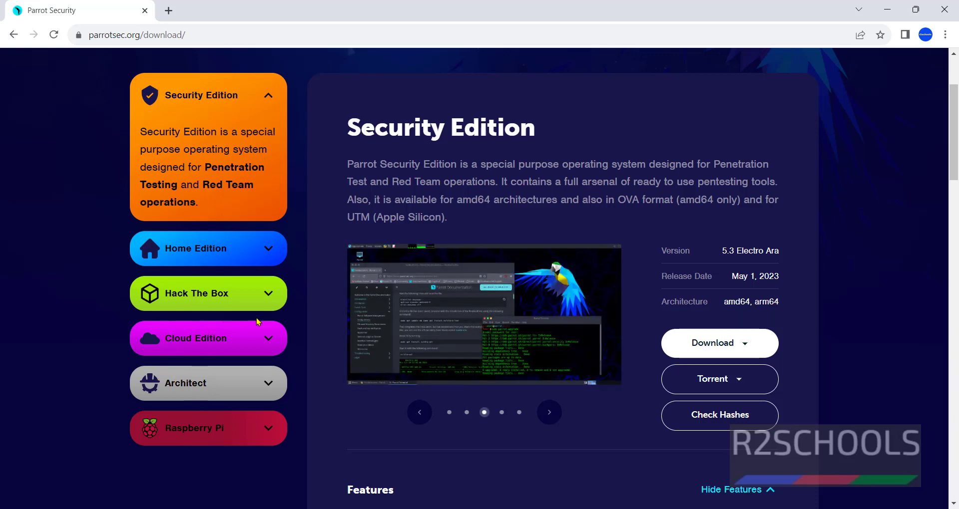
scroll(65, 327, up, 1)
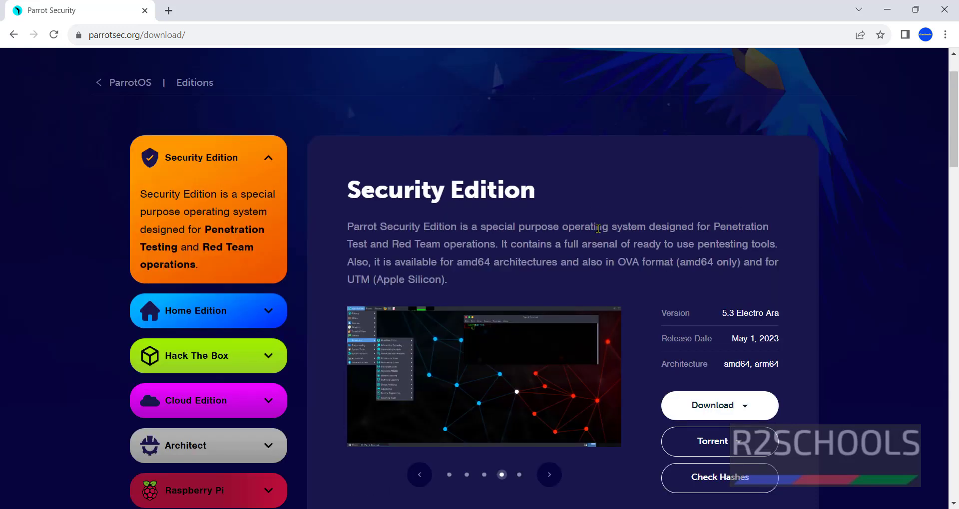
click(714, 411)
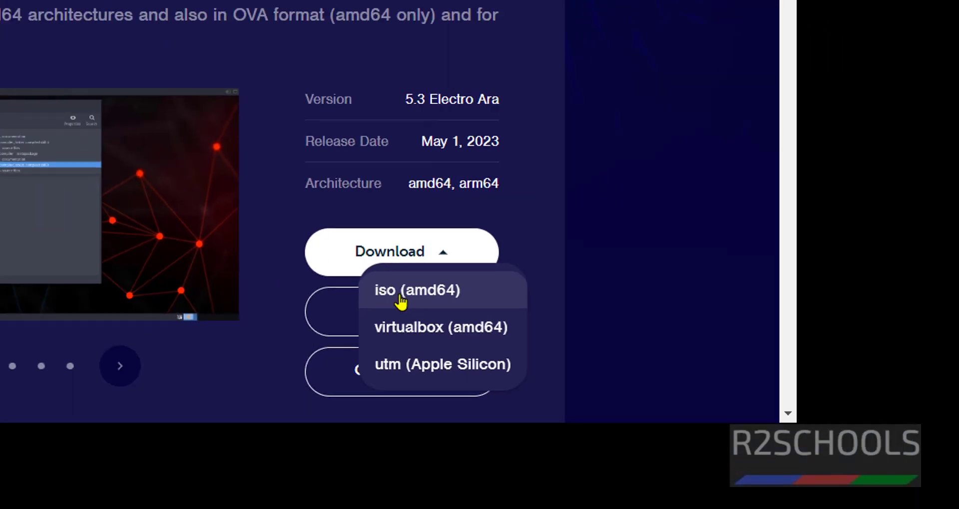
- Start the amd64 ISO download and show Chrome's full downloads page
click(401, 299)
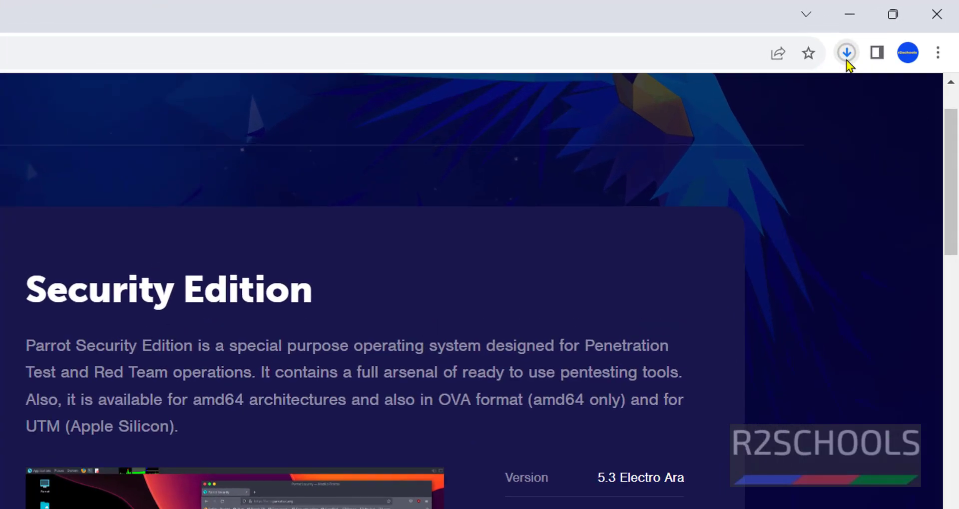
click(847, 61)
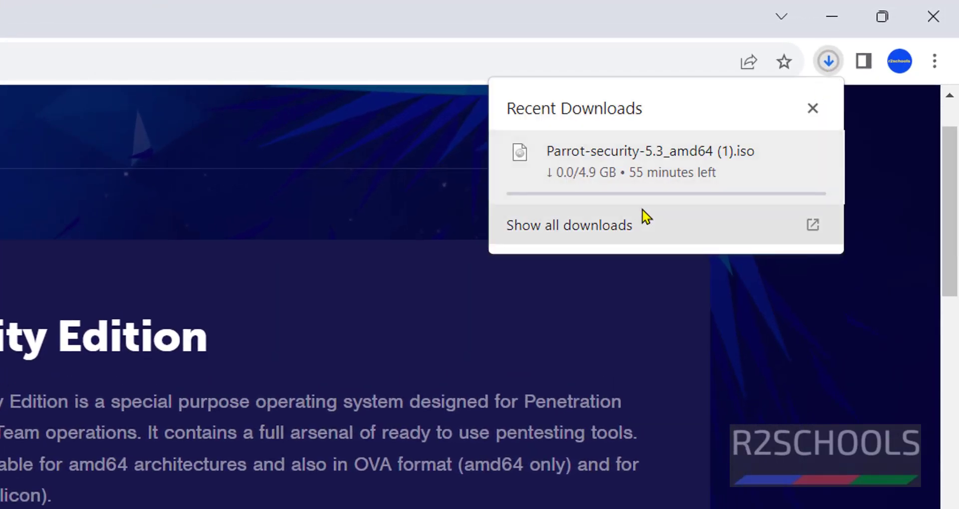
click(569, 225)
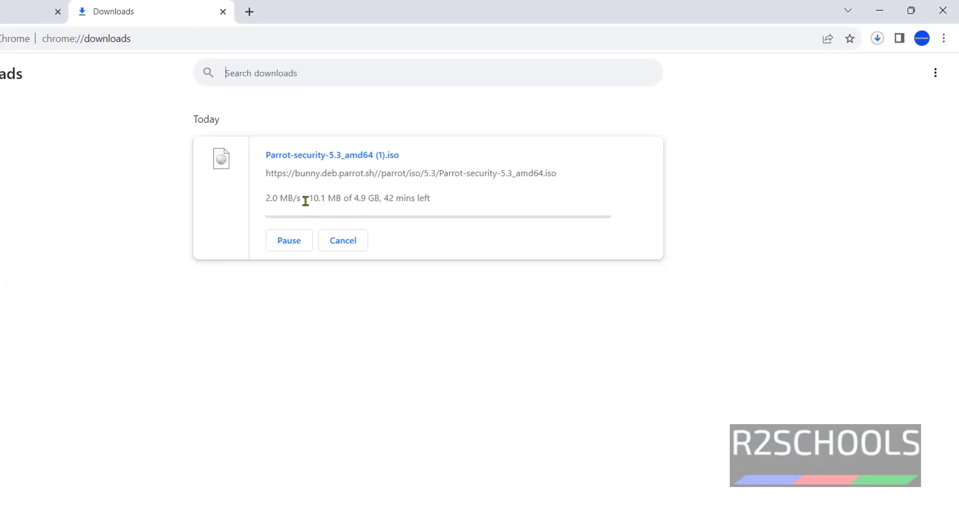
- Cancel the Parrot-security-5.3_amd64 ISO download and remove it from the list
drag(266, 198, 440, 205)
click(398, 307)
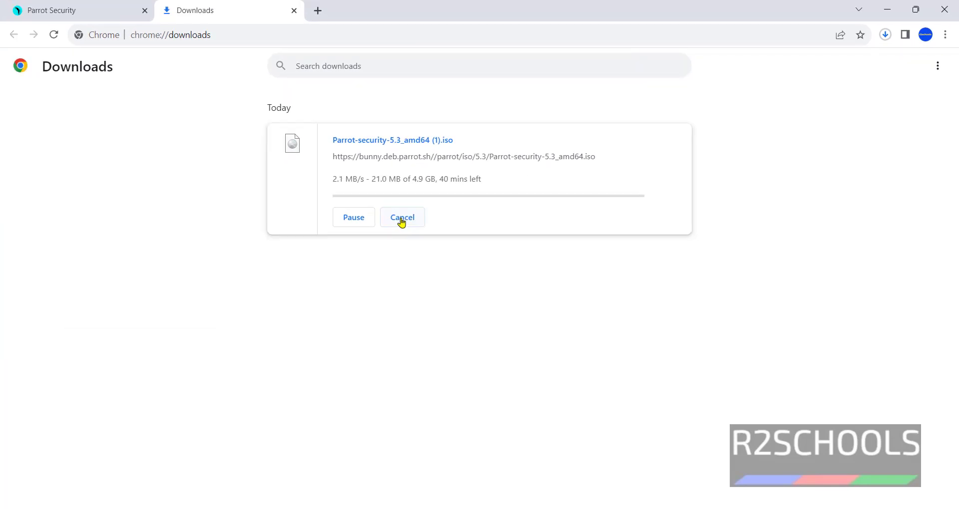
click(402, 221)
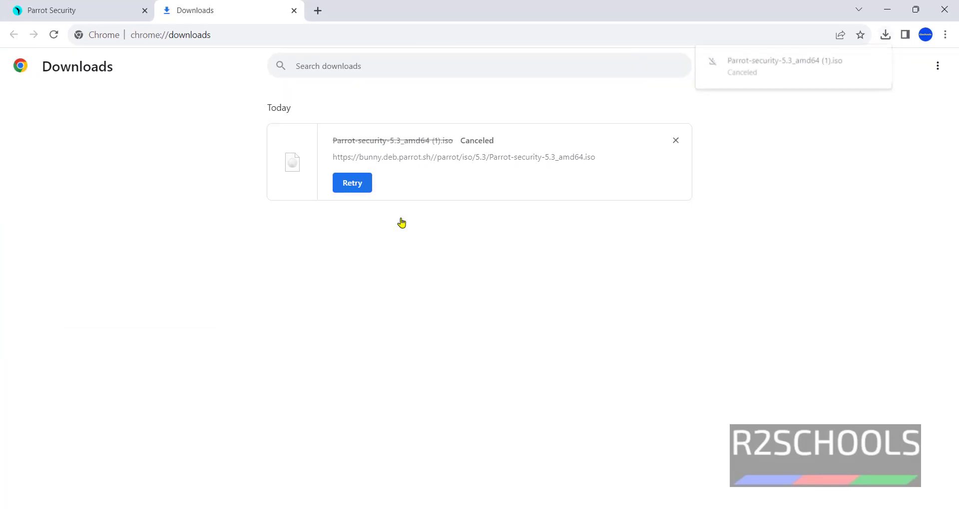
click(675, 141)
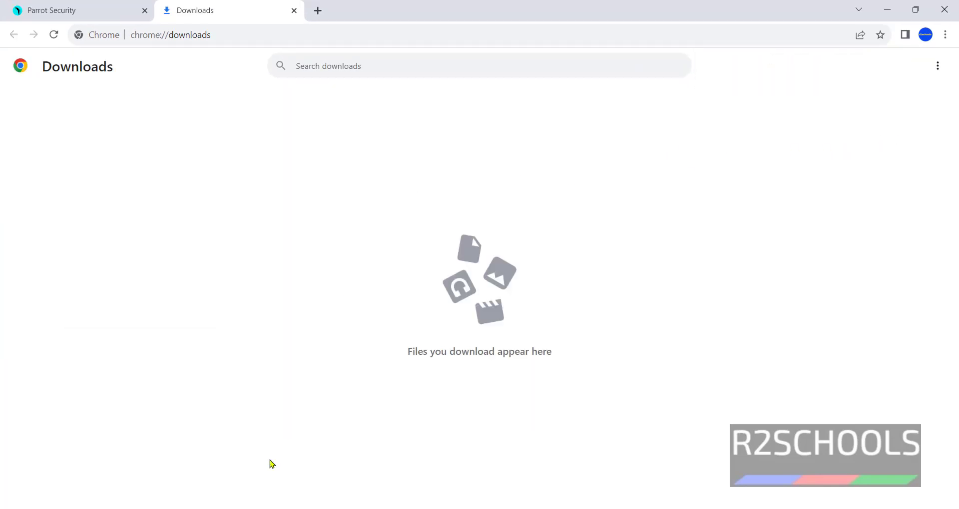
- Launch VMware Workstation 17 Player from Windows search and maximize its window
key(ctrl+shift+Tab)
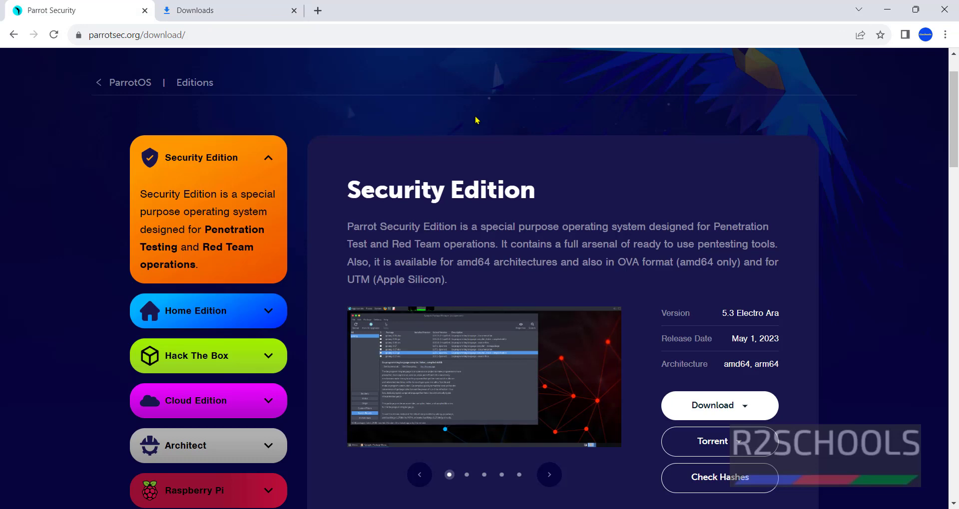
key(super)
text(vmw)
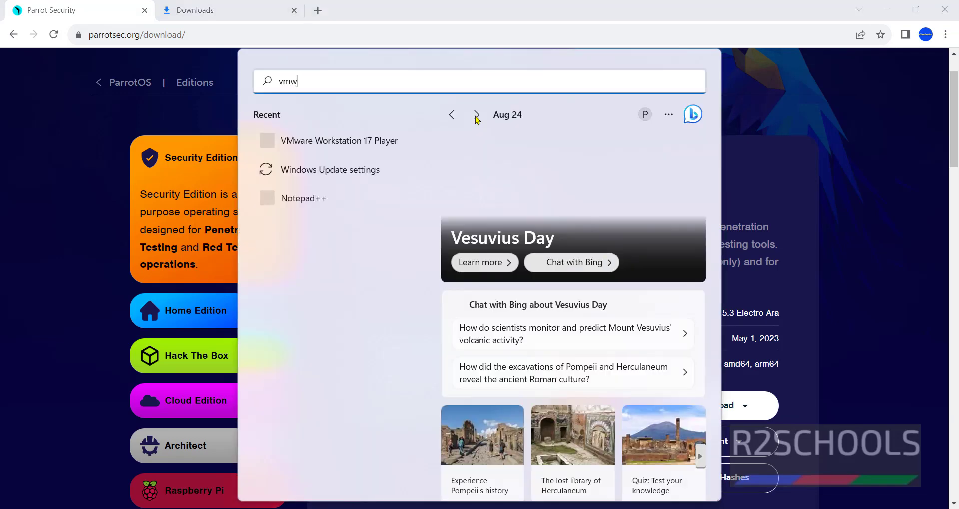
text(are)
click(389, 187)
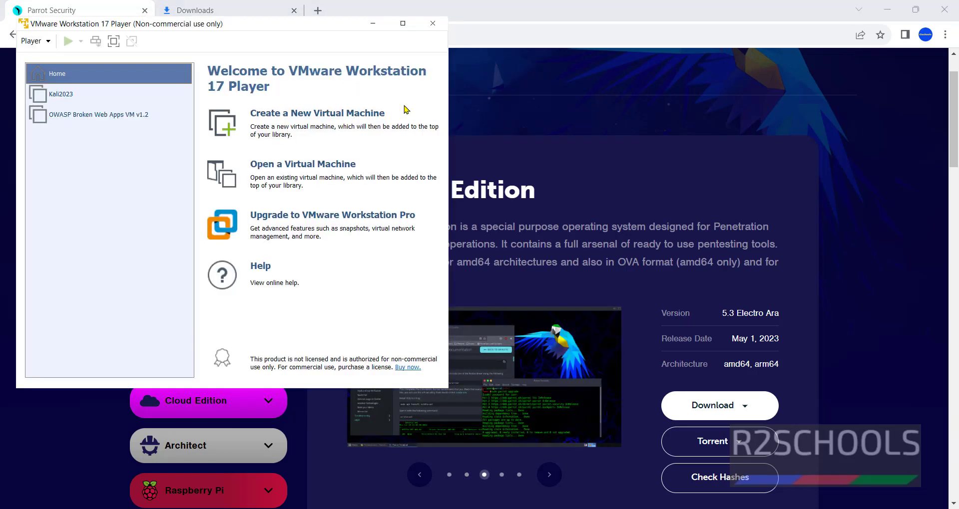
click(402, 23)
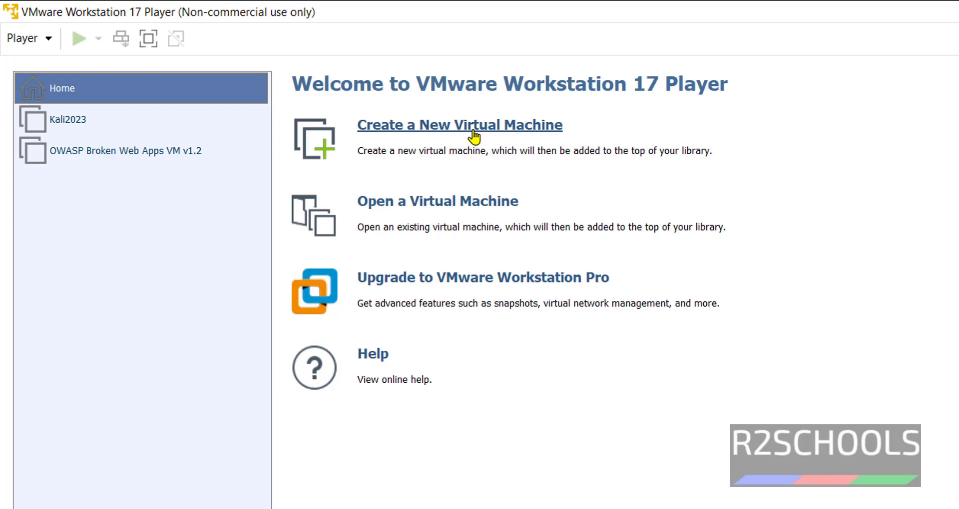
- Start a new VM installing from the Parrot-security-5.3_amd64.iso disc image
click(498, 131)
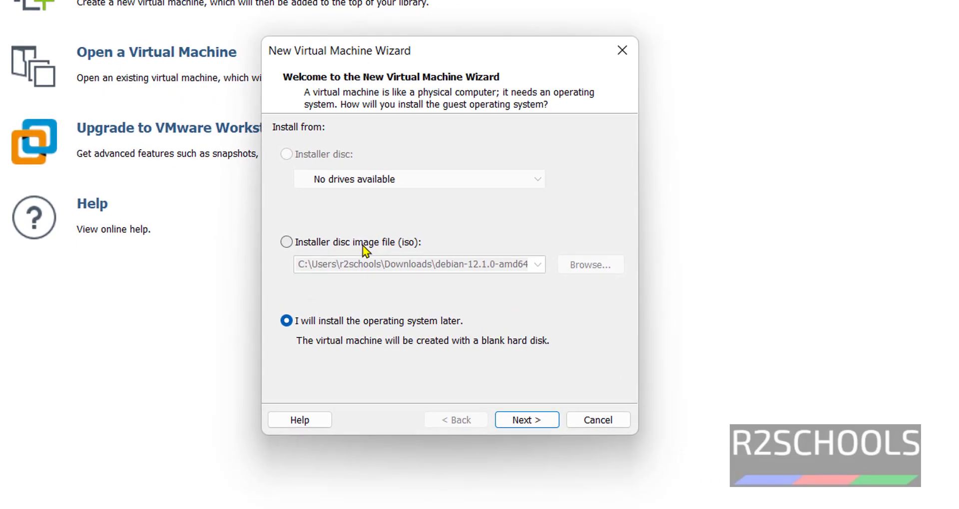
click(351, 236)
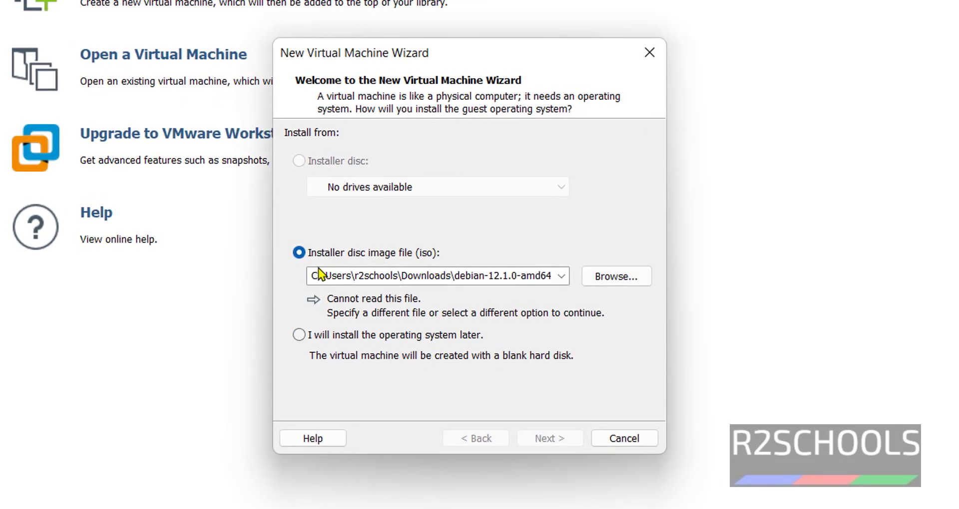
click(626, 283)
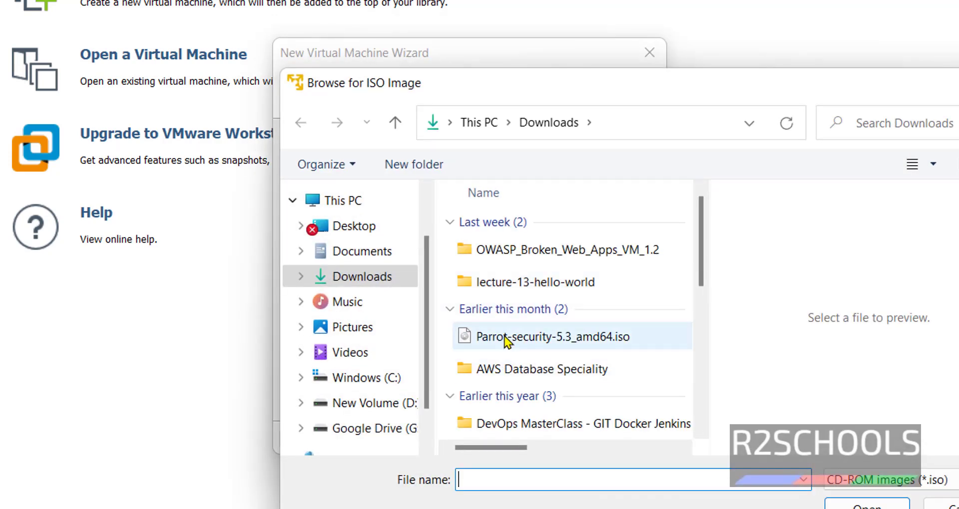
click(505, 336)
click(867, 506)
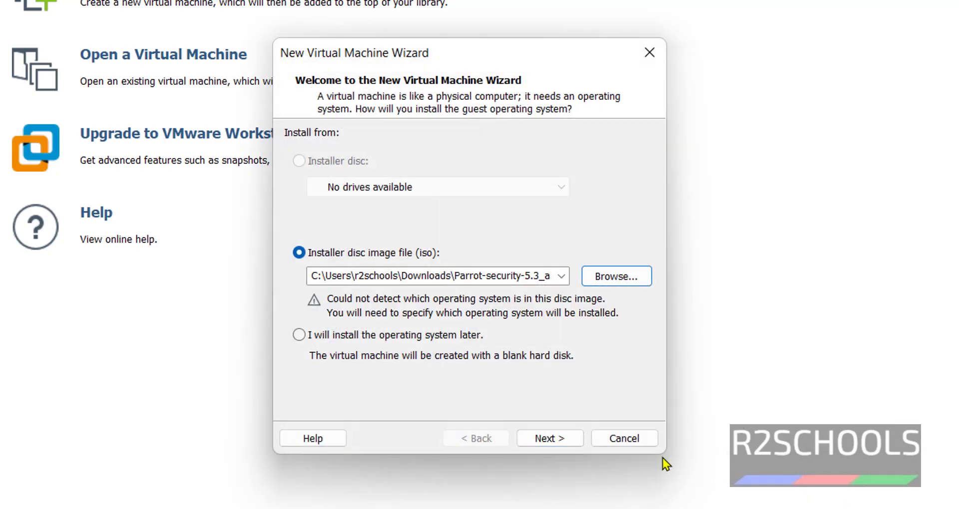
- Choose Linux with Debian 11.x 64-bit as the guest operating system
click(556, 441)
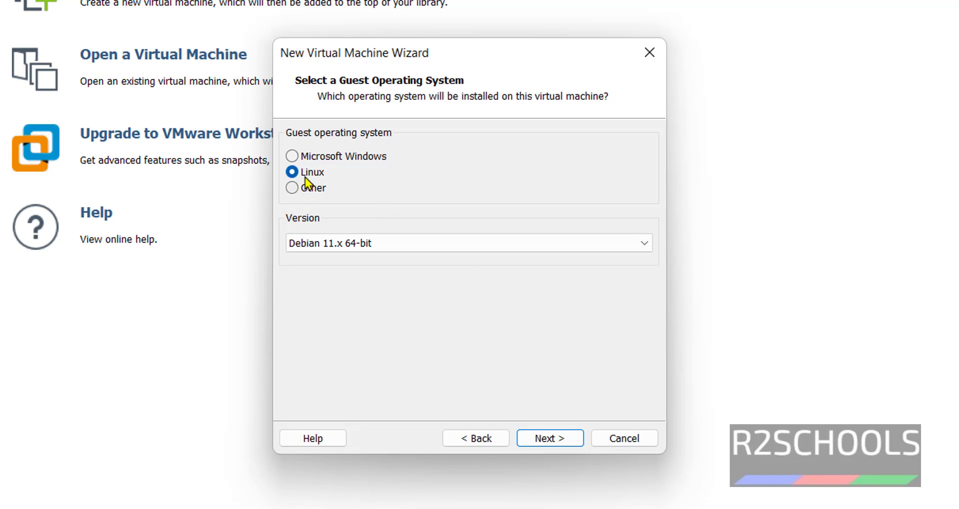
click(350, 244)
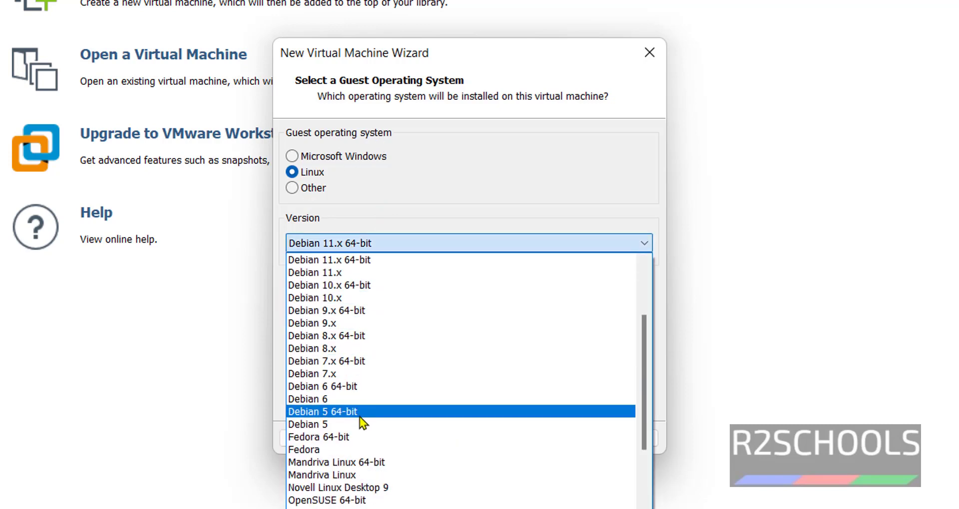
click(373, 262)
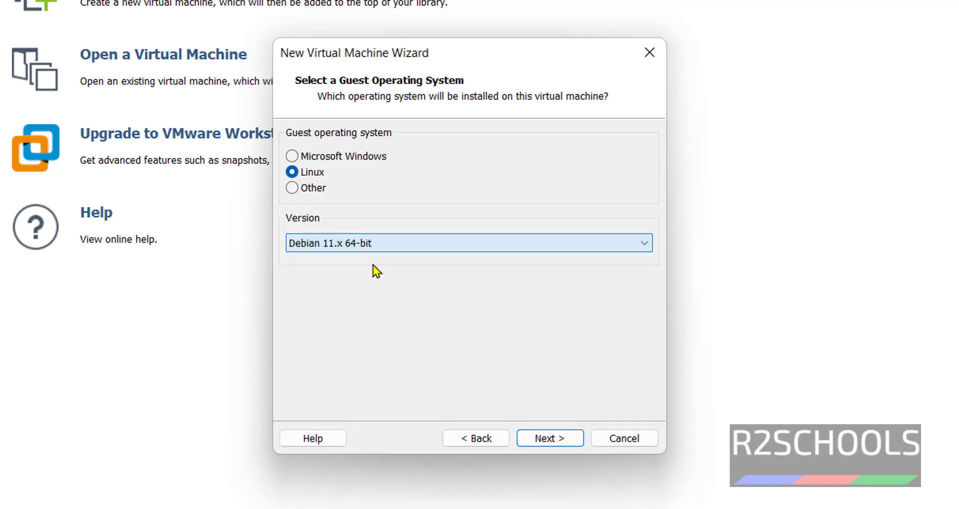
- Name the virtual machine ParrotSec5.3 and check its storage location
click(564, 440)
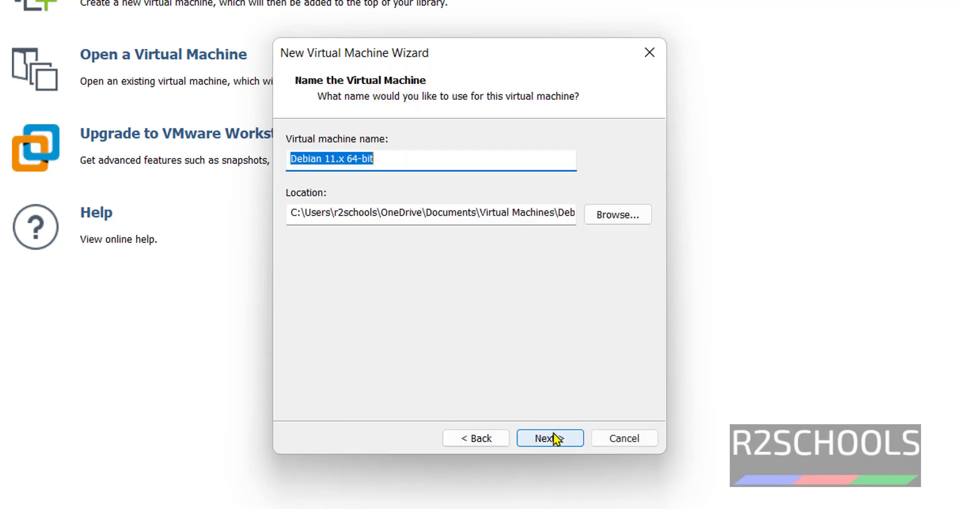
text(Pa)
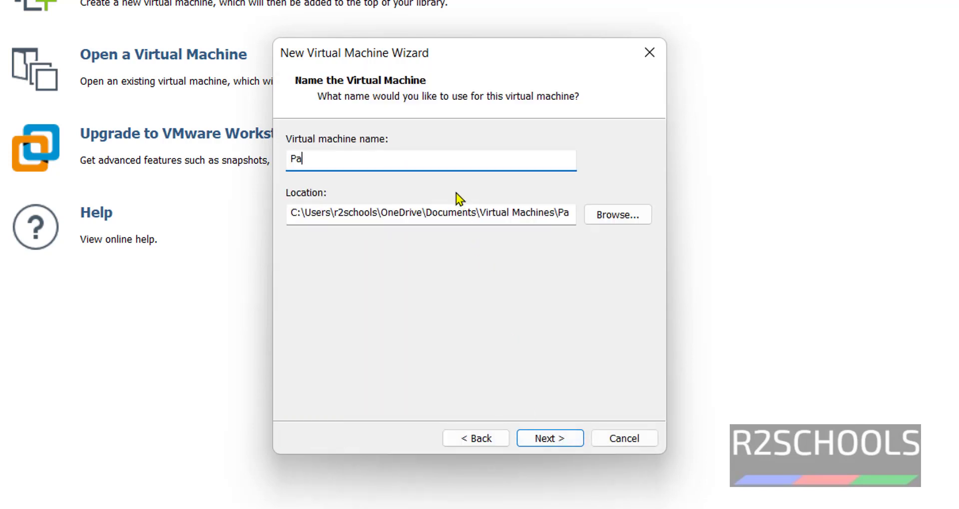
text(rr)
text(ot)
text(Sec5.3)
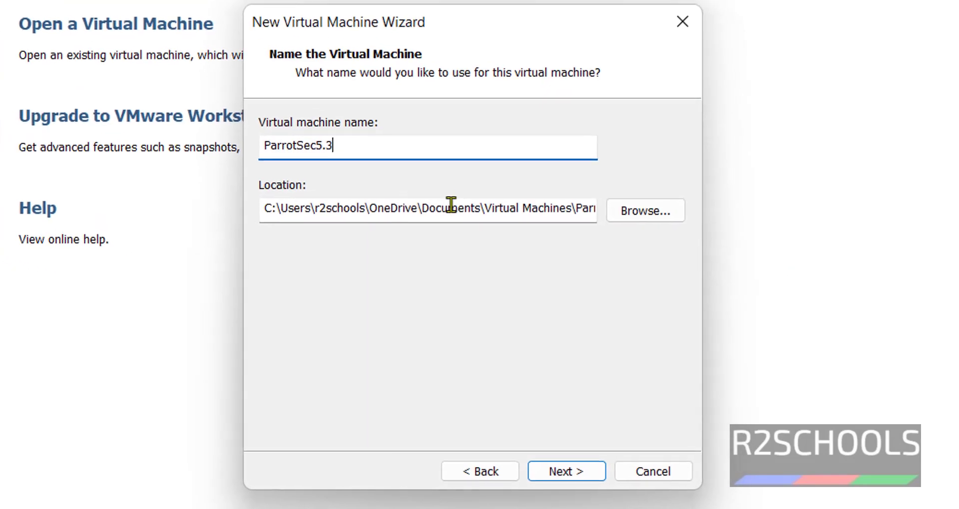
click(485, 227)
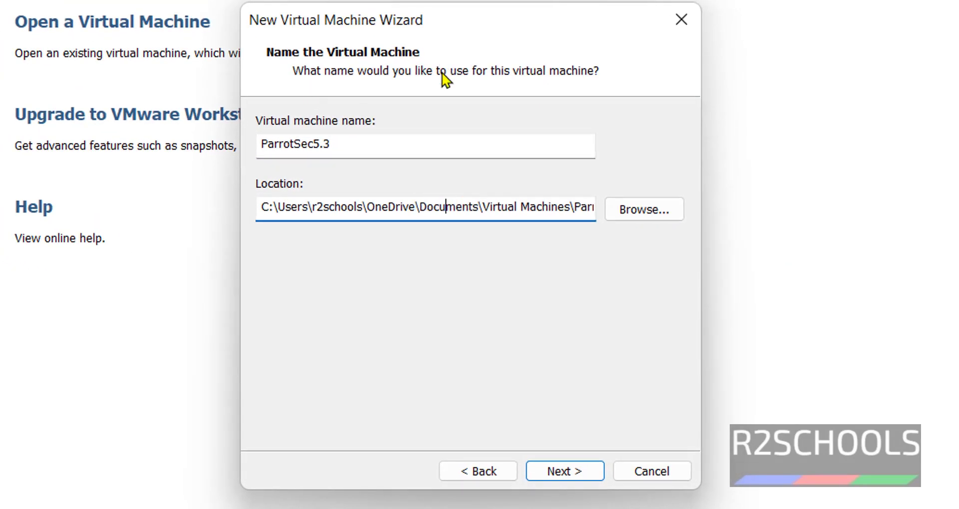
- Give the VM a 40 GB disk stored as a single file
click(579, 473)
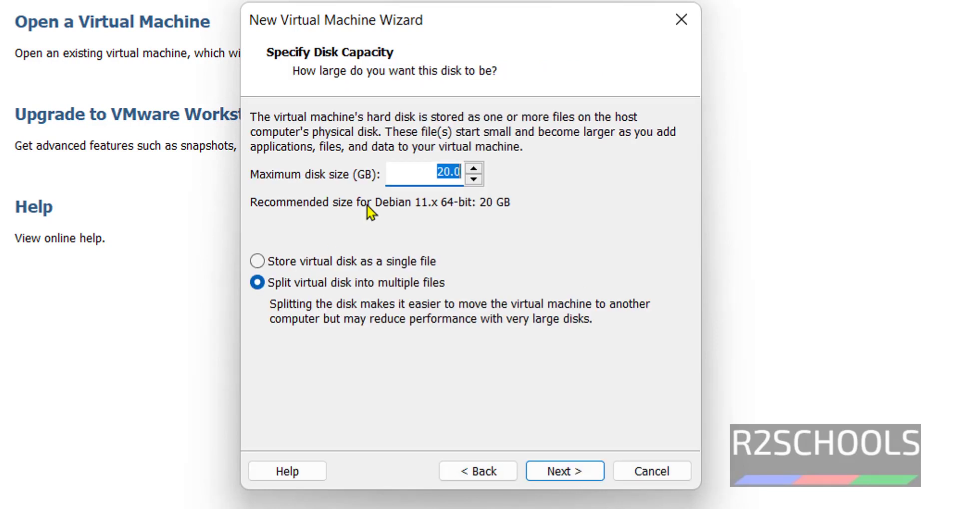
click(257, 260)
double_click(449, 174)
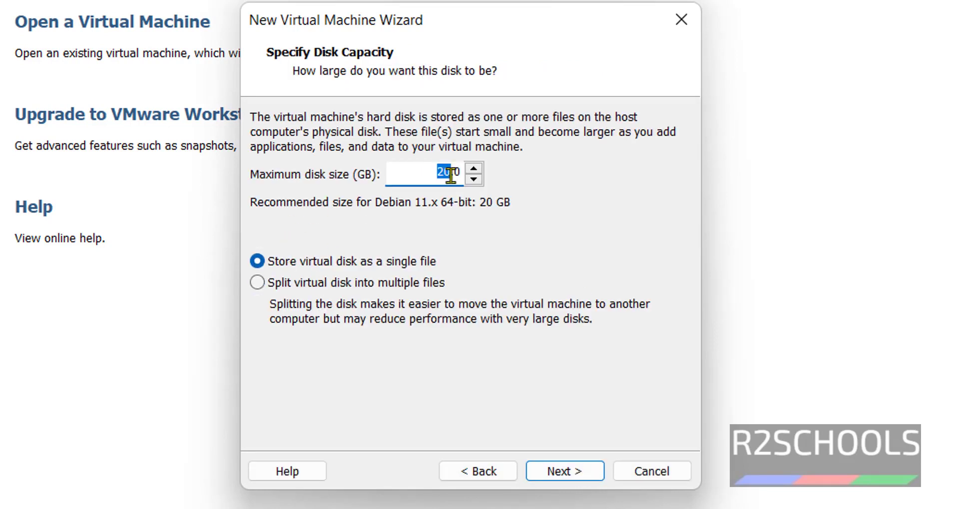
text(40)
click(570, 474)
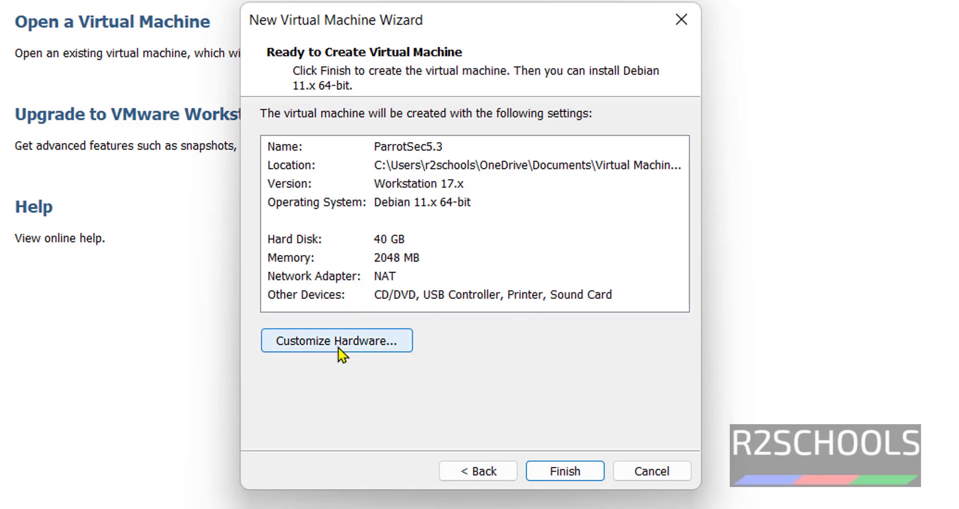
- Raise memory from 2048 MB to 4096 MB, then finish the ParrotSec5.3 wizard
click(286, 262)
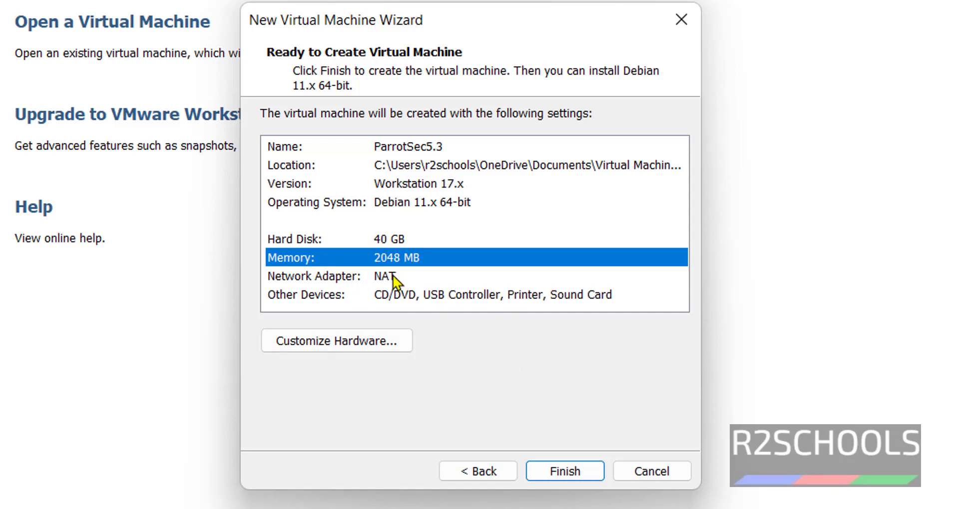
click(329, 342)
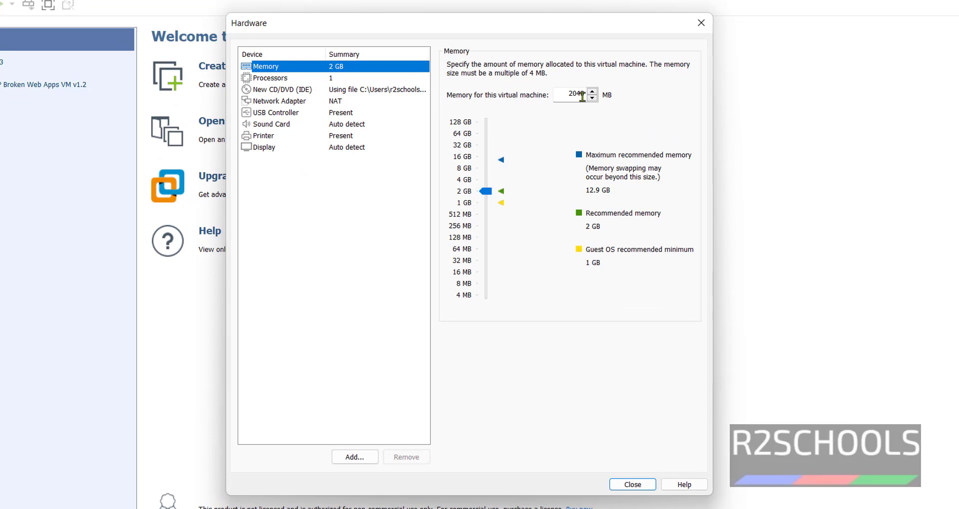
double_click(572, 94)
key(BackSpace)
text(4096)
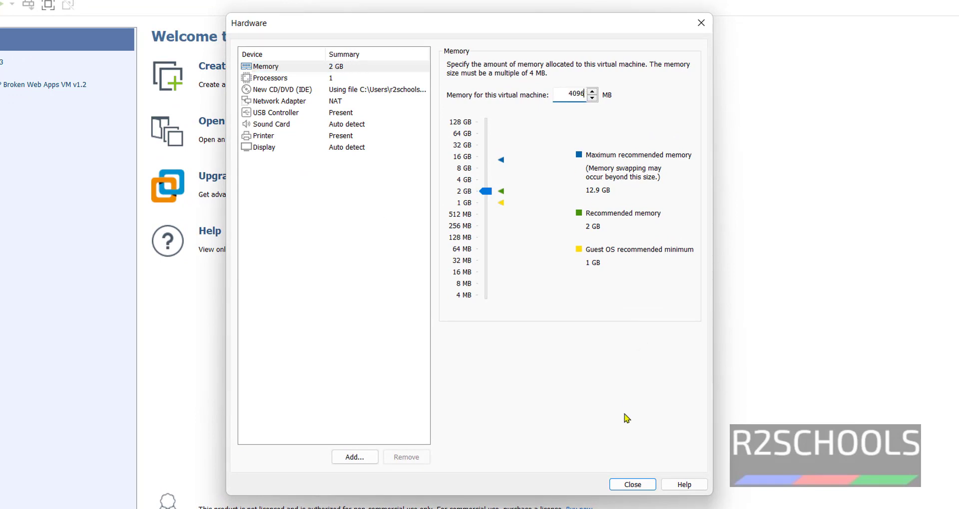
click(632, 486)
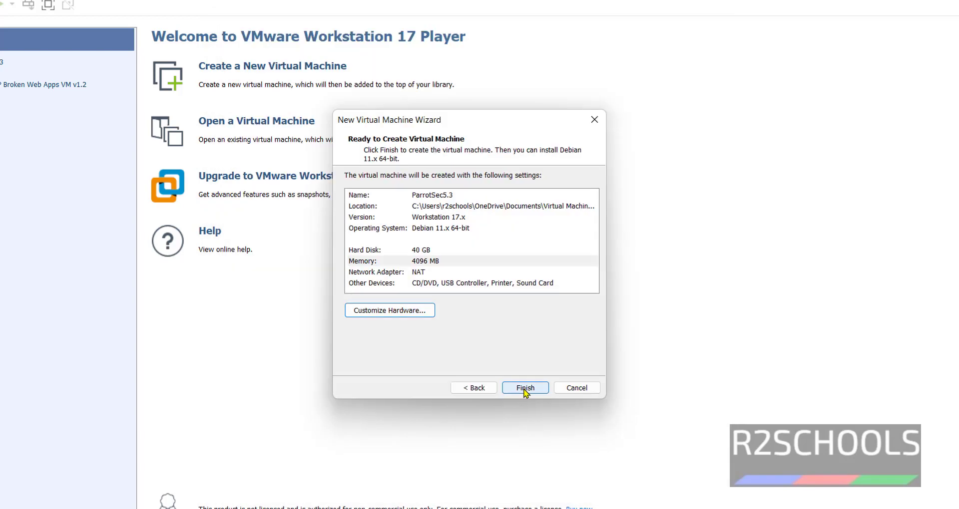
click(524, 390)
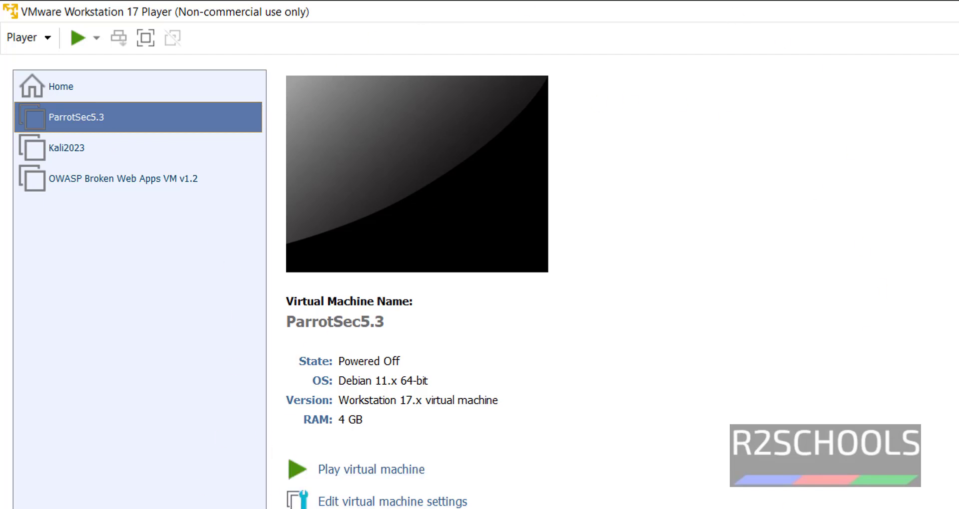
- Power on ParrotSec5.3 from its library context menu
right_click(99, 124)
click(94, 398)
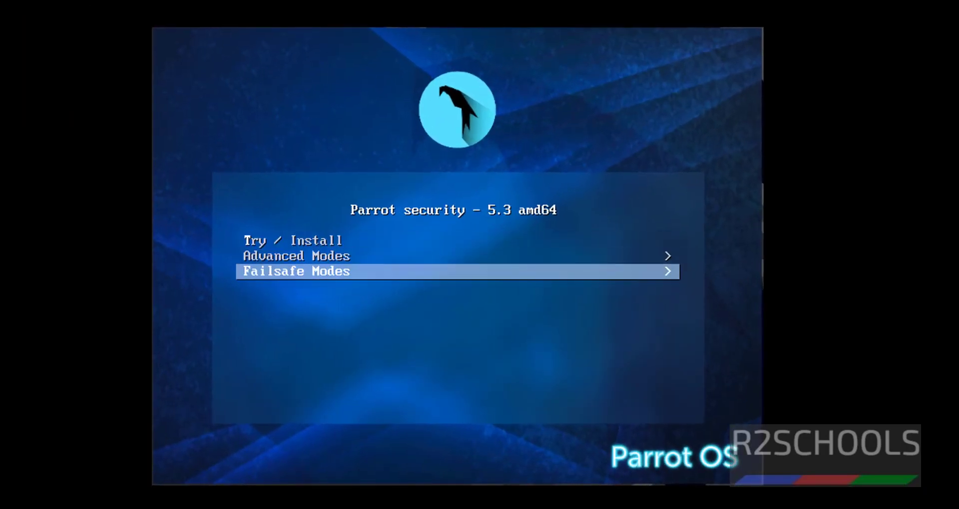
- Choose Try / Install in the Parrot boot menu to start the live session
key(Up)
key(Up)
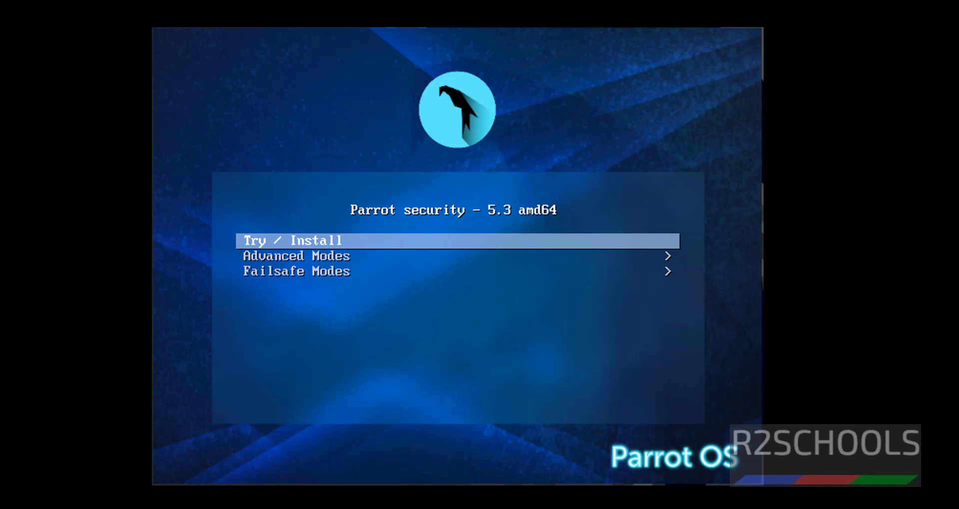
key(Return)
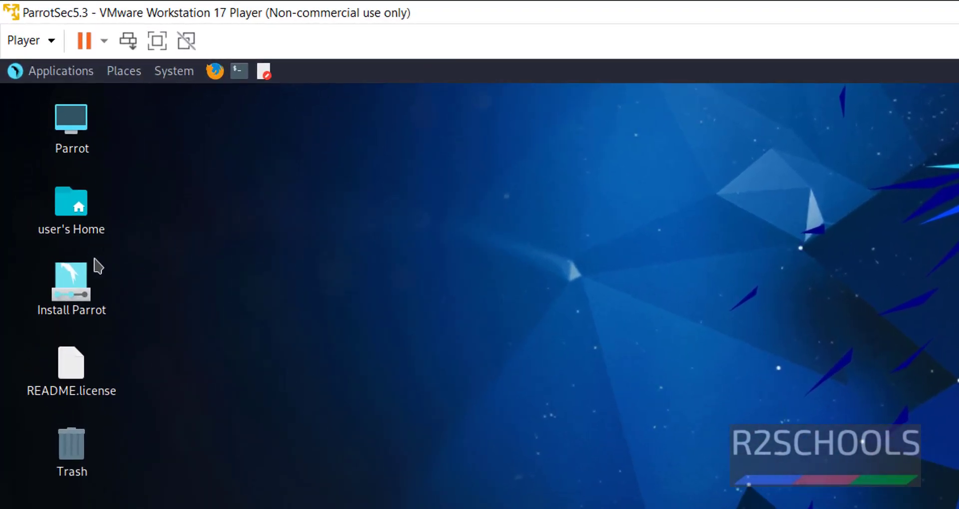
- Launch Install Parrot, keep the New York location and default keyboard, and choose Erase disk
right_click(67, 282)
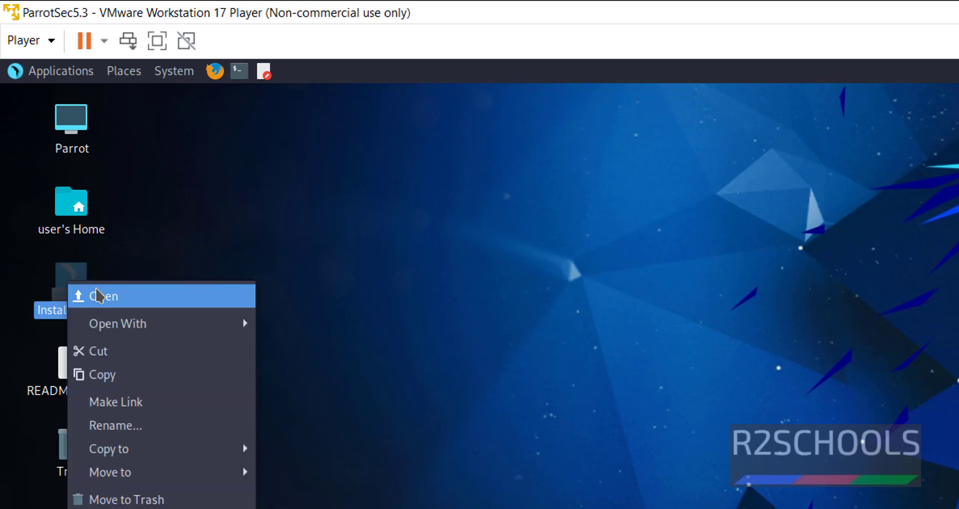
click(95, 295)
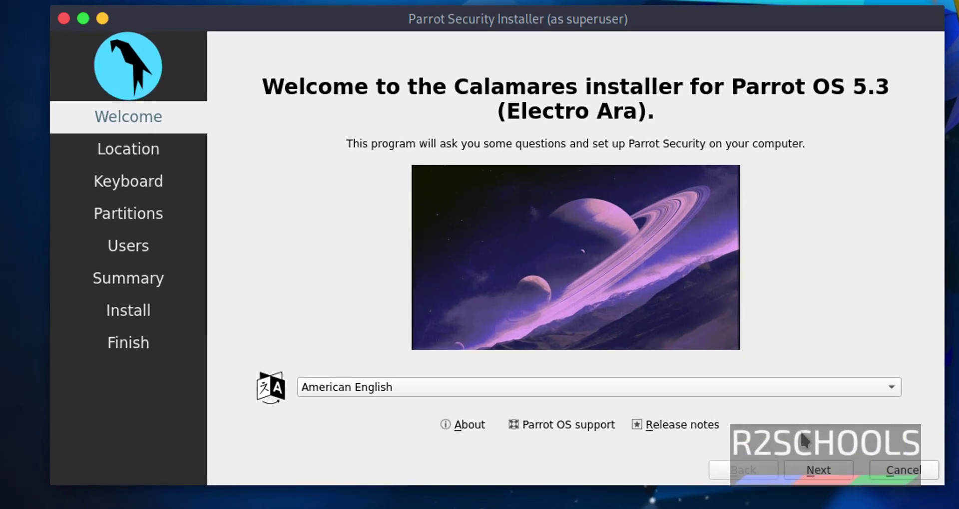
click(817, 472)
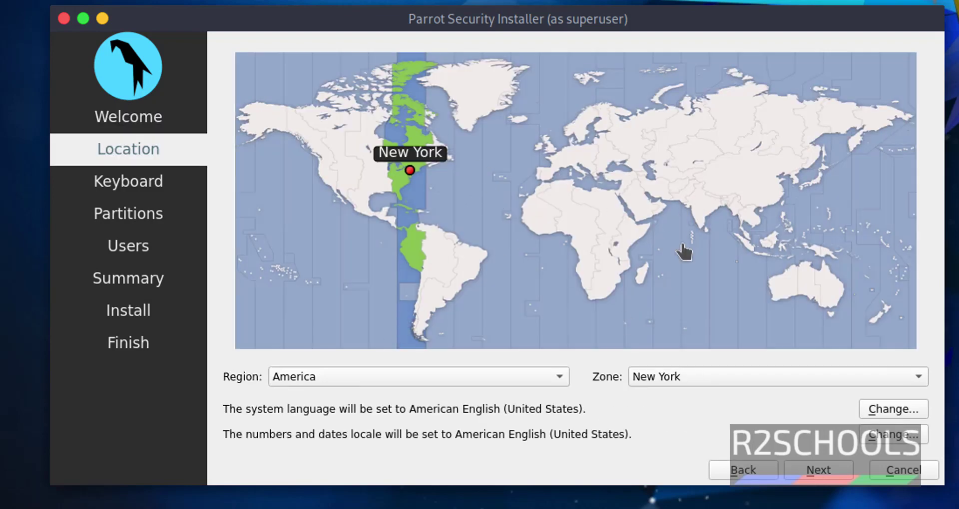
click(823, 479)
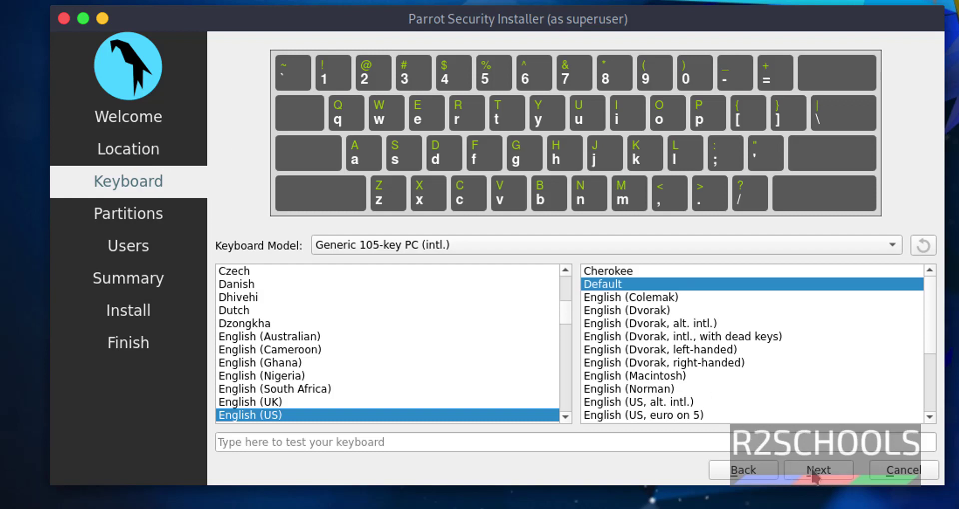
click(811, 473)
click(303, 85)
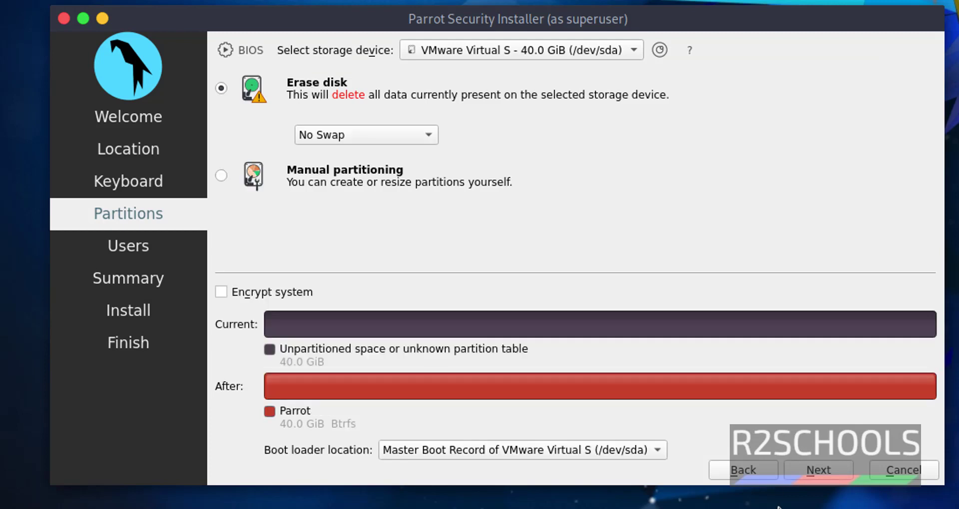
- Return to the Users step and enter the user's name, moving on to the login name
click(810, 473)
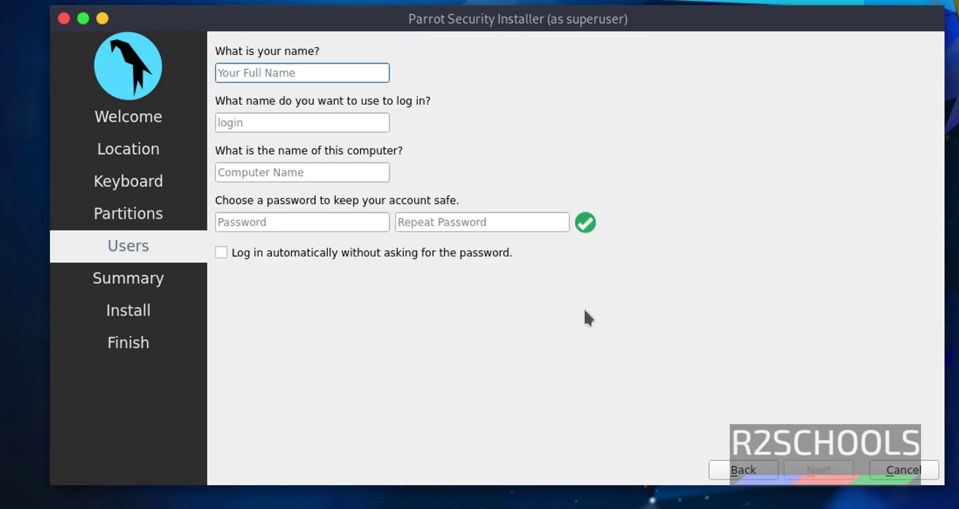
click(743, 470)
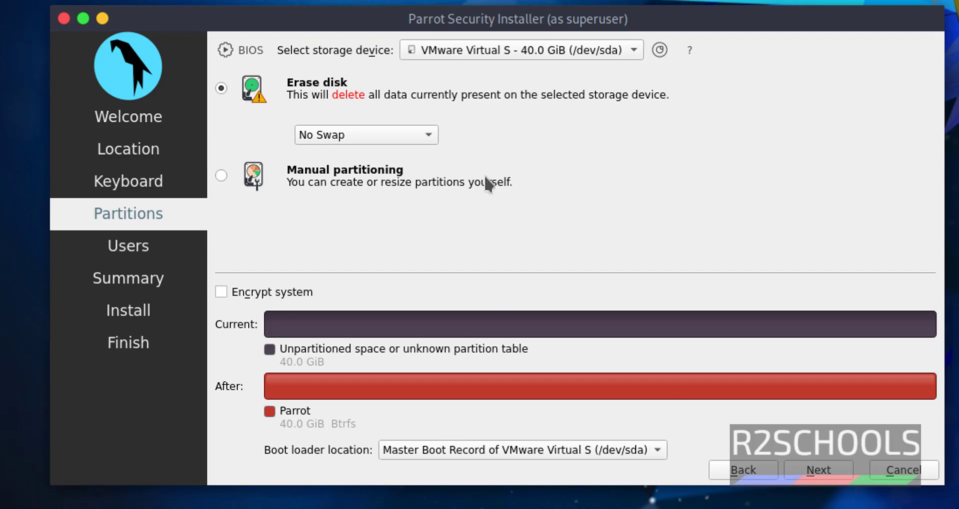
click(817, 471)
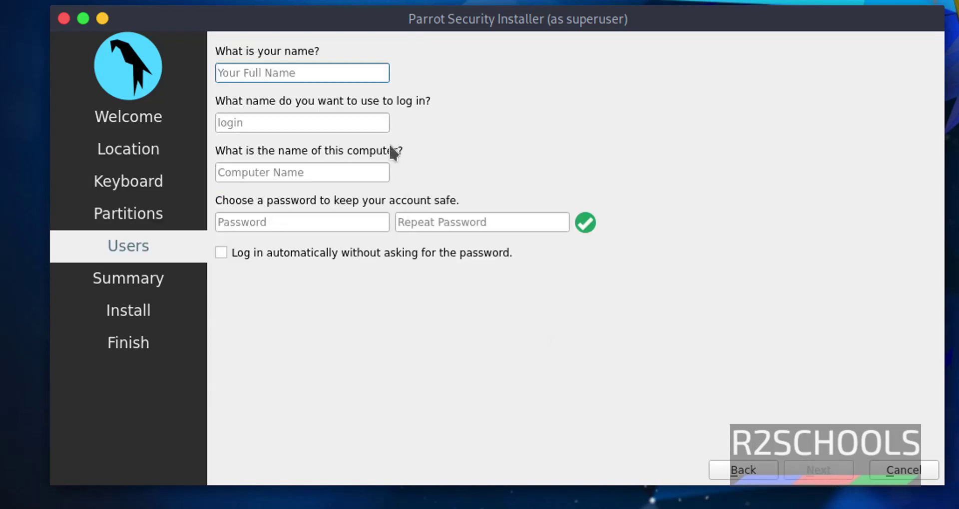
text(r)
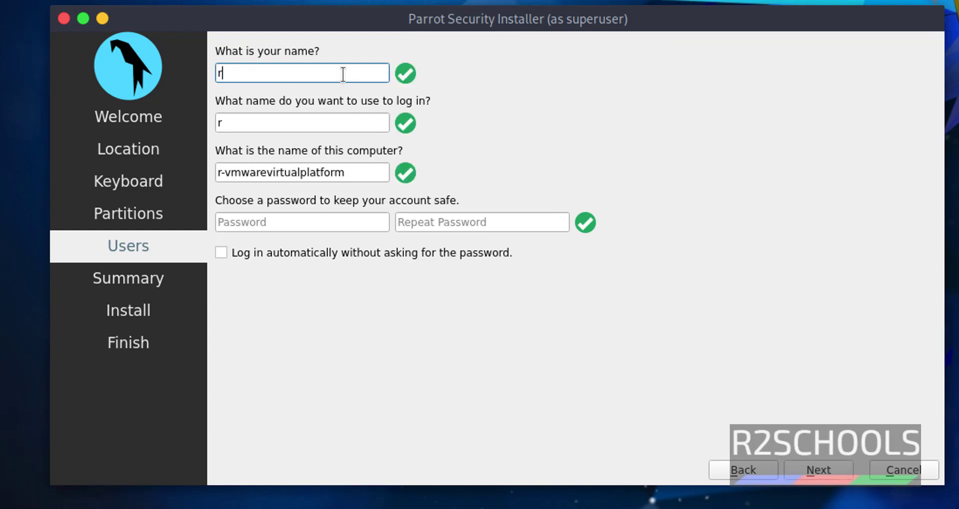
text(2schools)
key(Tab)
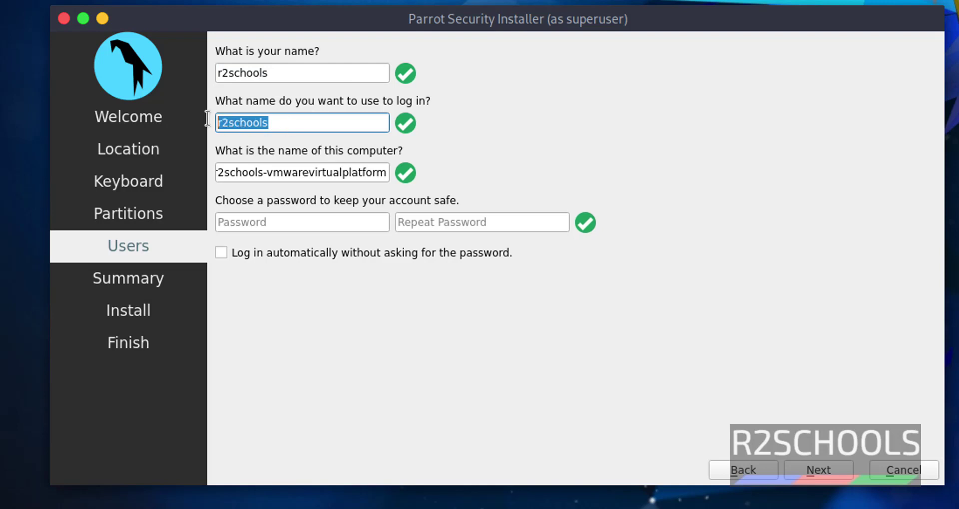
drag(295, 124, 200, 113)
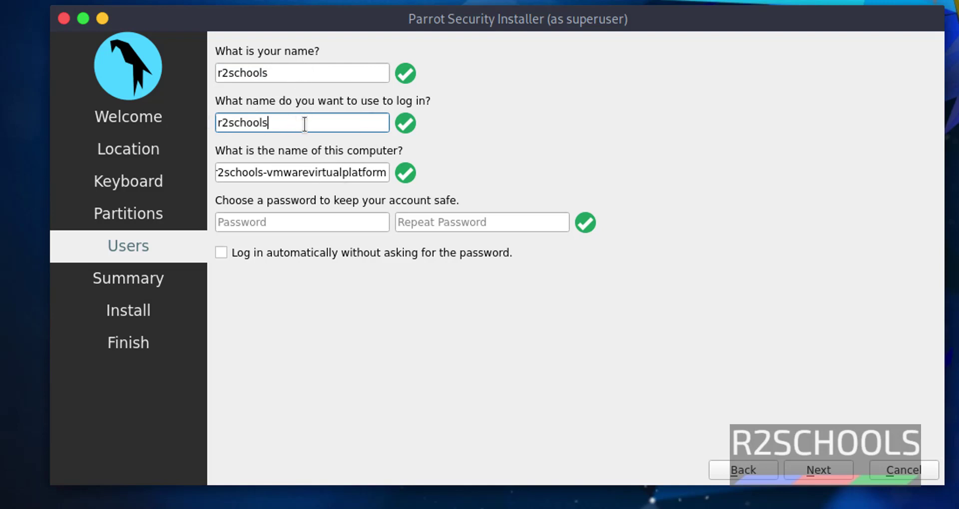
- Replace the computer name with parrotos53
triple_click(293, 170)
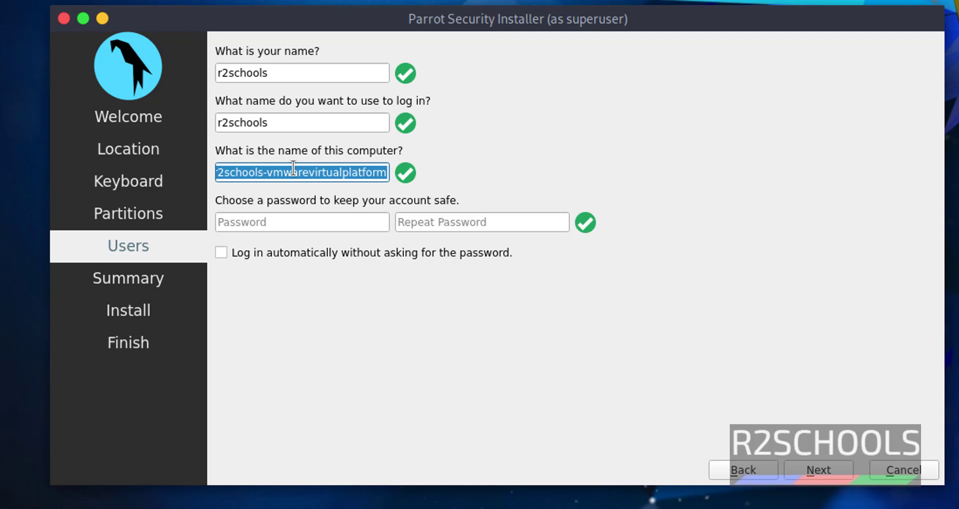
text(parrots)
key(BackSpace)
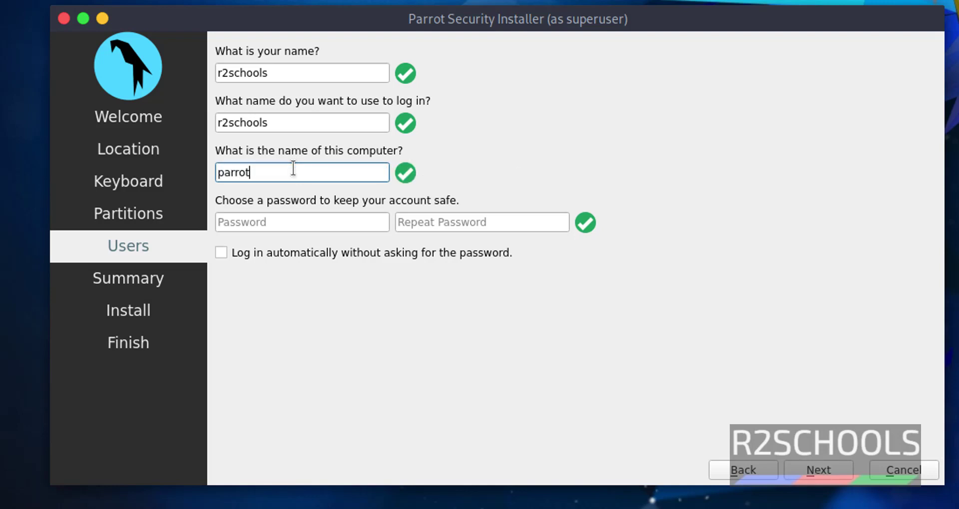
text(os)
text(53)
- Enter the account password and repeat it in the confirmation field
click(305, 230)
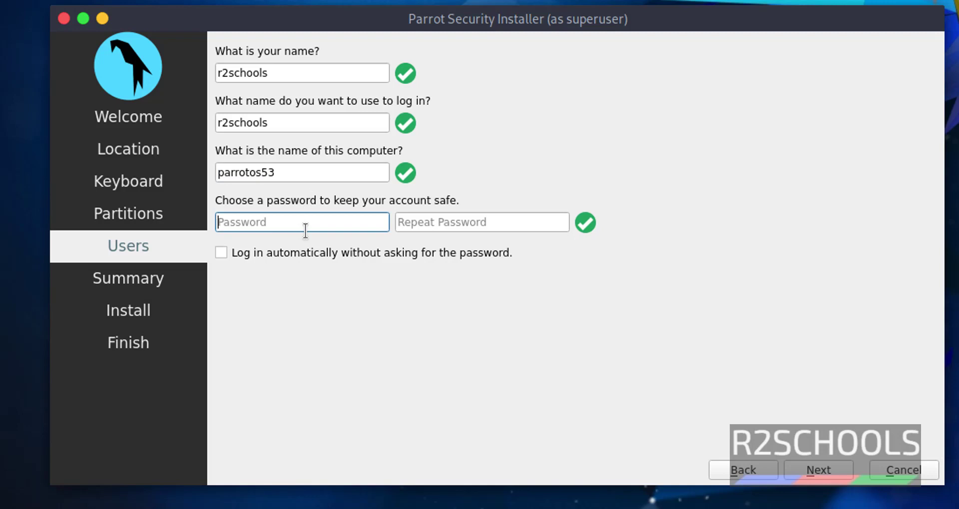
text(●●●●●●●●●)
key(Tab)
text(●●●●●●●●●●)
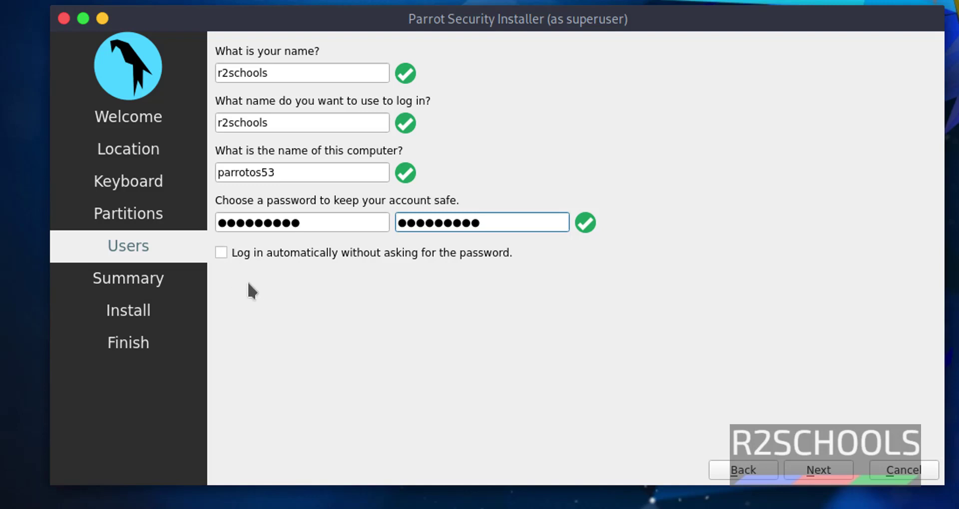
- Review the summary, then start the Parrot 5.3 install, confirming the disk erase with Install now
click(818, 470)
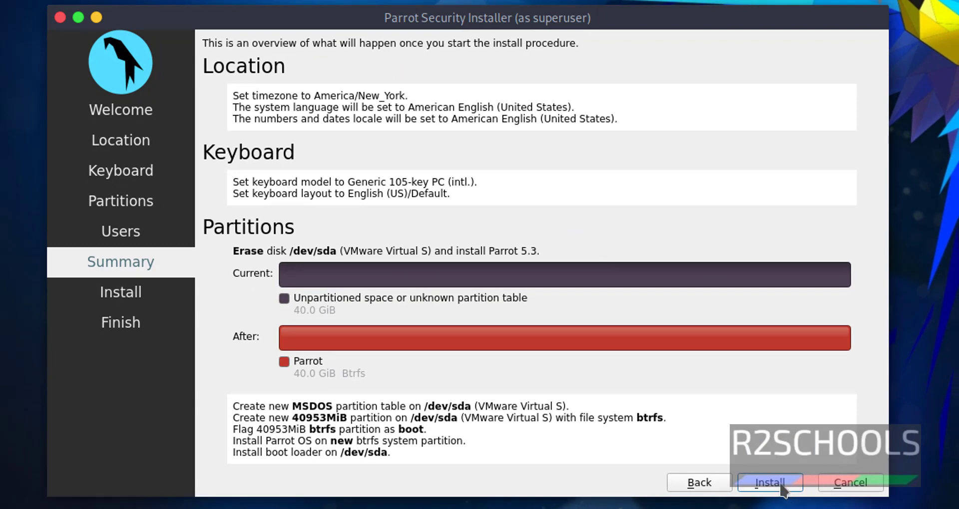
click(699, 483)
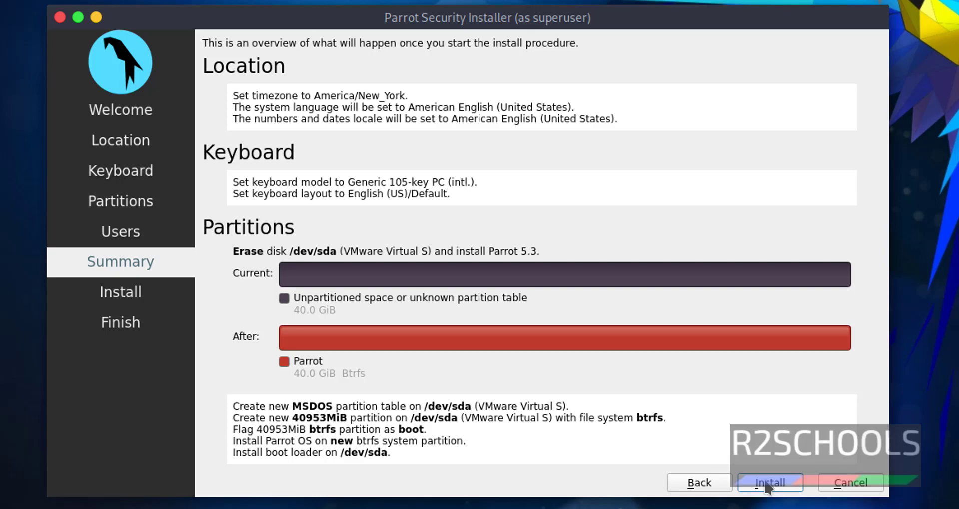
click(767, 484)
click(780, 487)
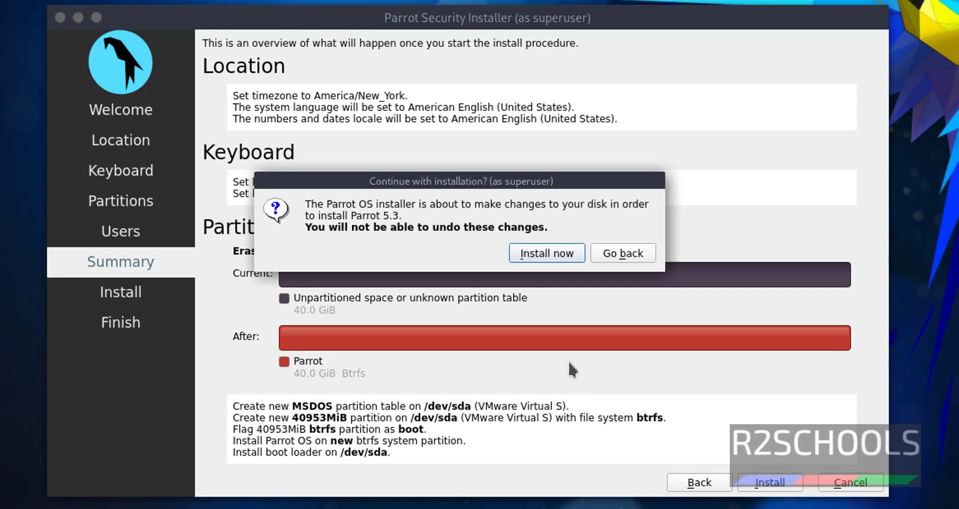
click(551, 259)
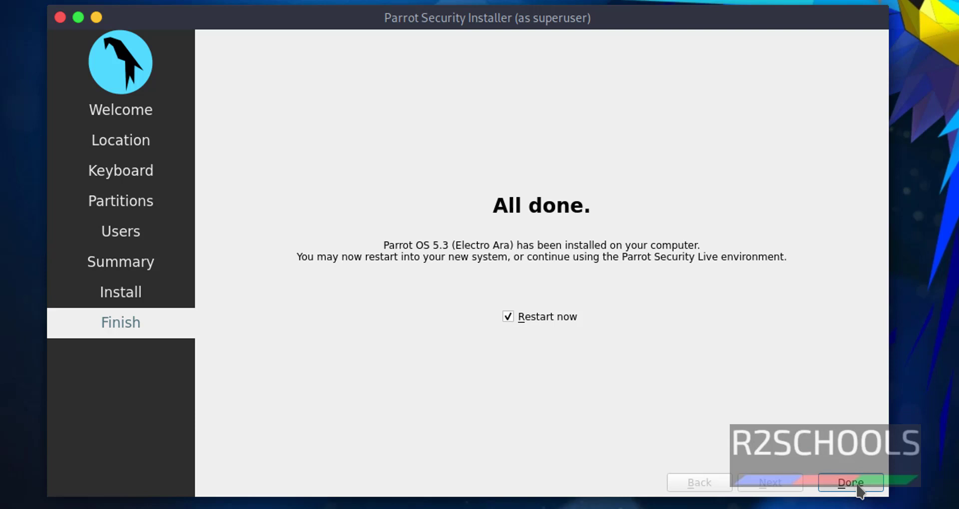
- Finish the installer with Restart now checked to reboot into Parrot OS
click(857, 488)
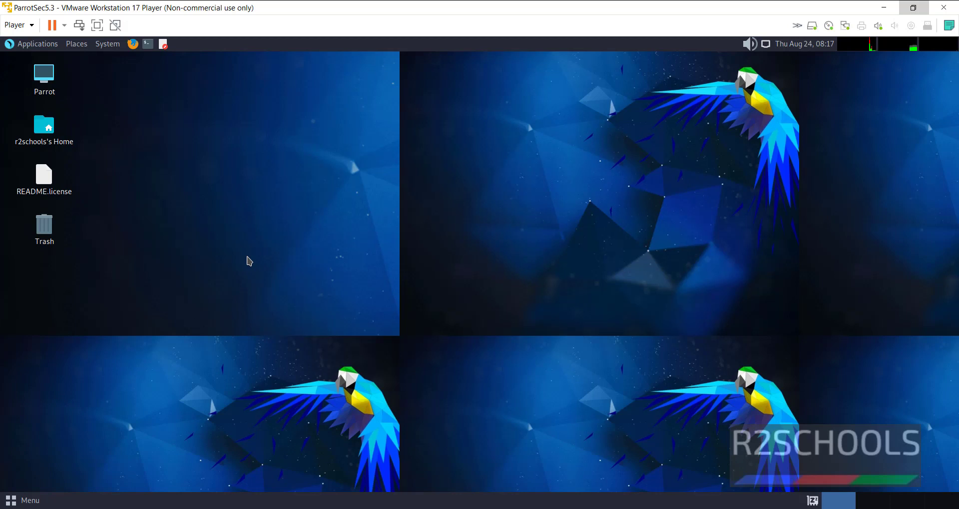
- In a new terminal, run more /etc/os-release to show the OS release details
click(148, 44)
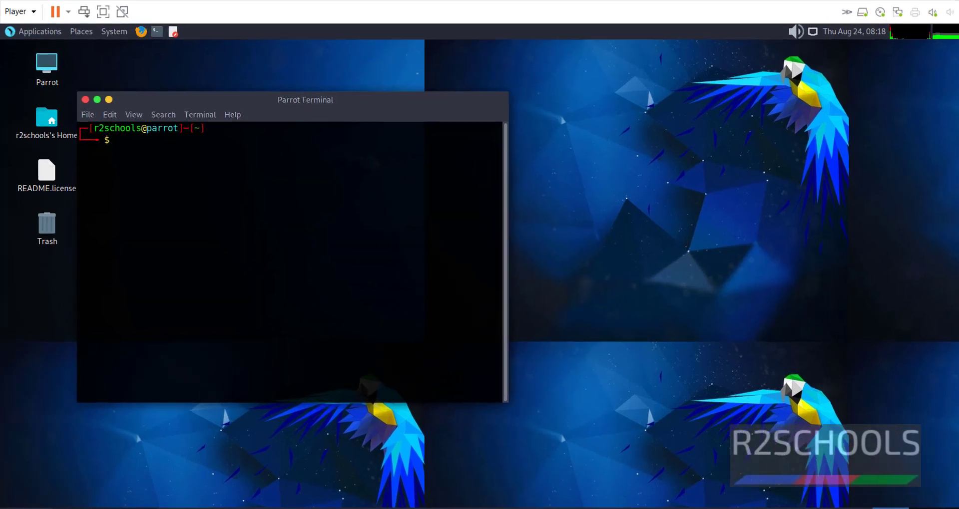
text(more /etc/os-rele)
key(BackSpace)
text(lease)
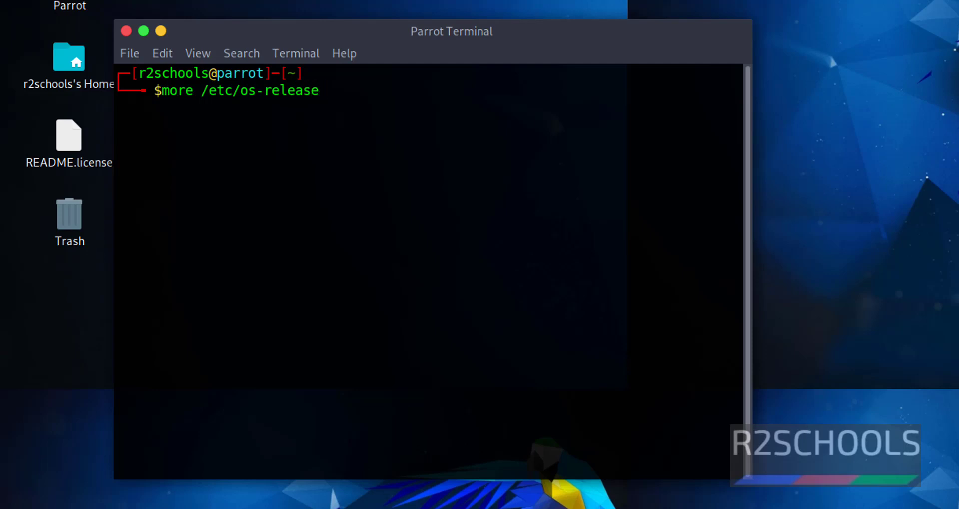
key(Return)
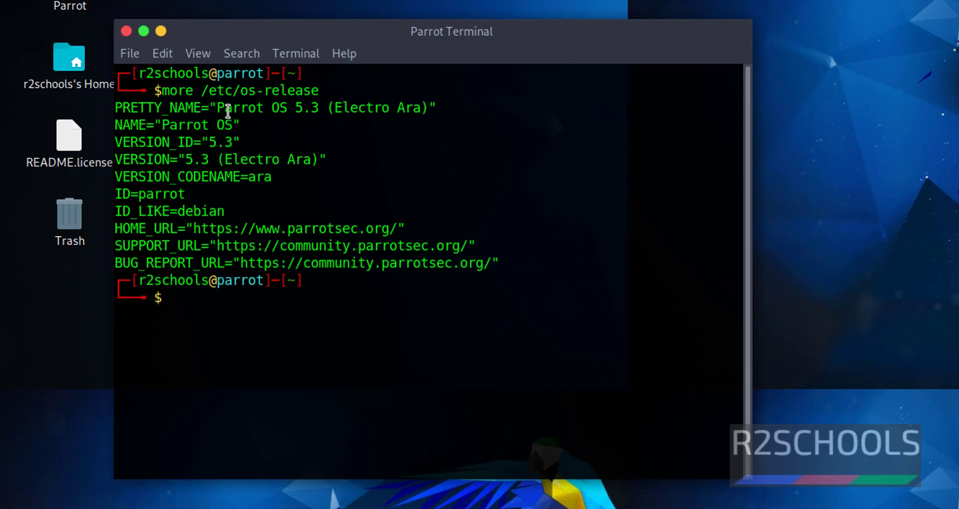
- Highlight the Parrot OS name, Electro Ara codename and version lines in the output
drag(225, 107, 422, 107)
click(324, 106)
mouse_move(216, 143)
mouse_down()
mouse_move(261, 149)
mouse_move(283, 197)
mouse_move(287, 245)
mouse_up()
click(357, 351)
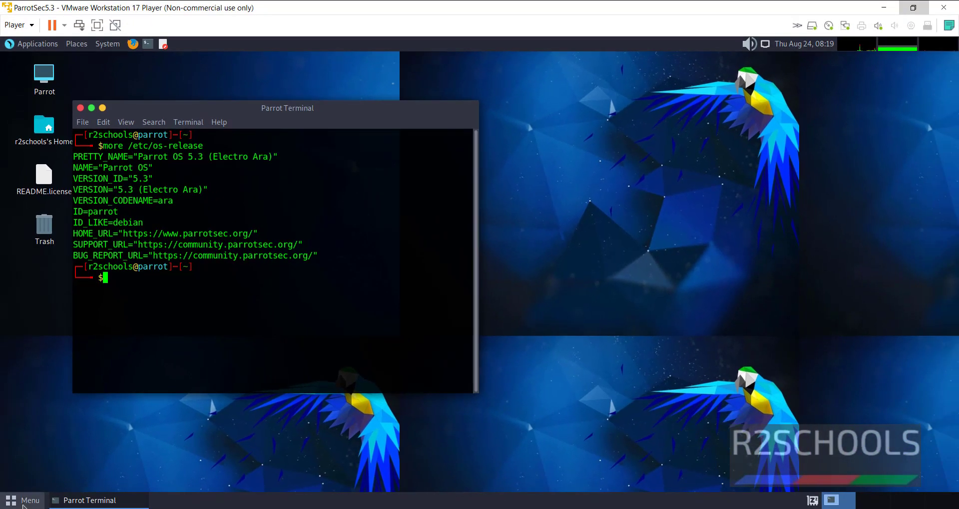
- Search the application menu for nmap, then for burp, and reopen the menu
click(23, 506)
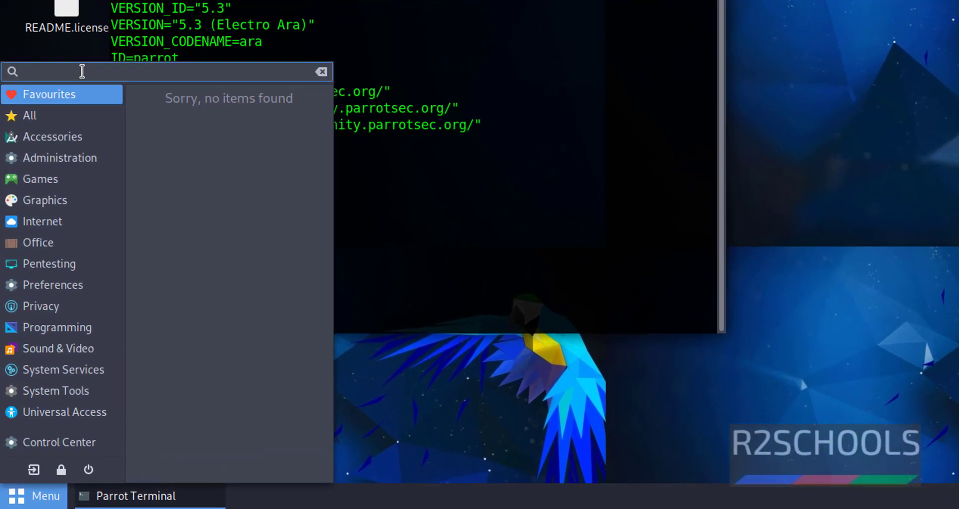
text(nmap)
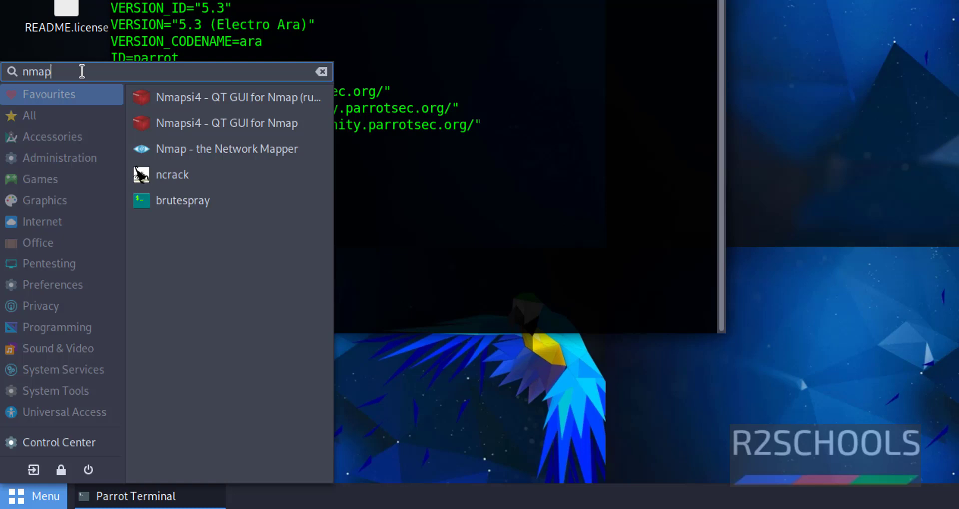
drag(270, 72, 38, 72)
text(b)
key(BackSpace)
text(burp)
key(ctrl+a)
text(burp)
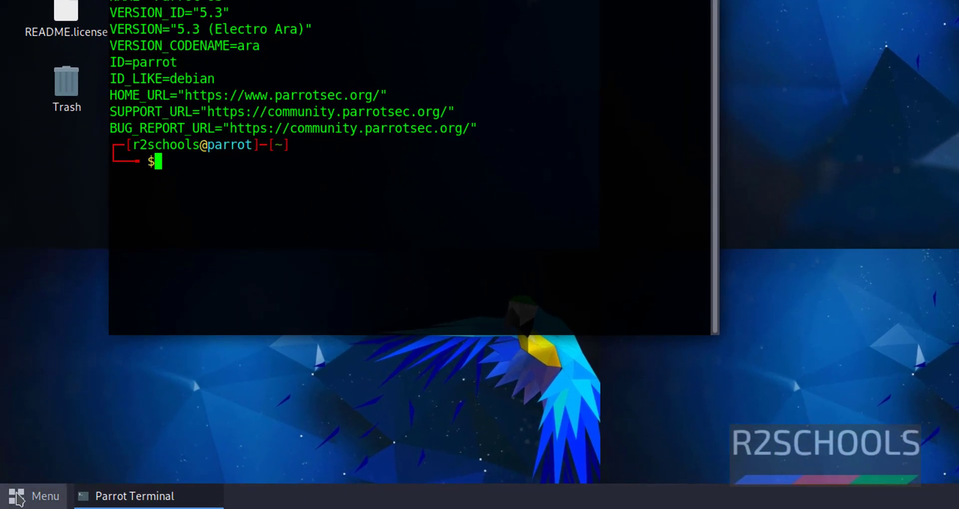
click(18, 498)
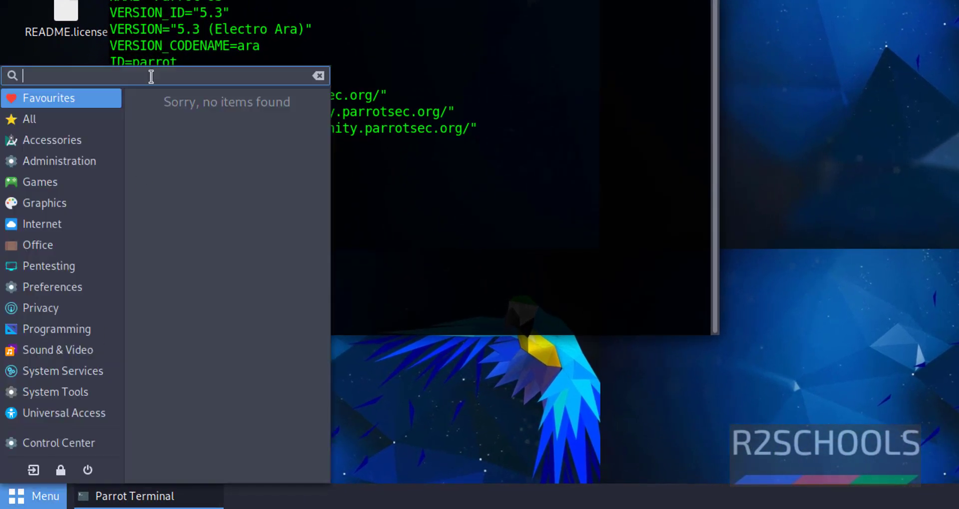
- Launch Nmap - the Network Mapper to see its help, close it, then search the menu for tor
text(nmap)
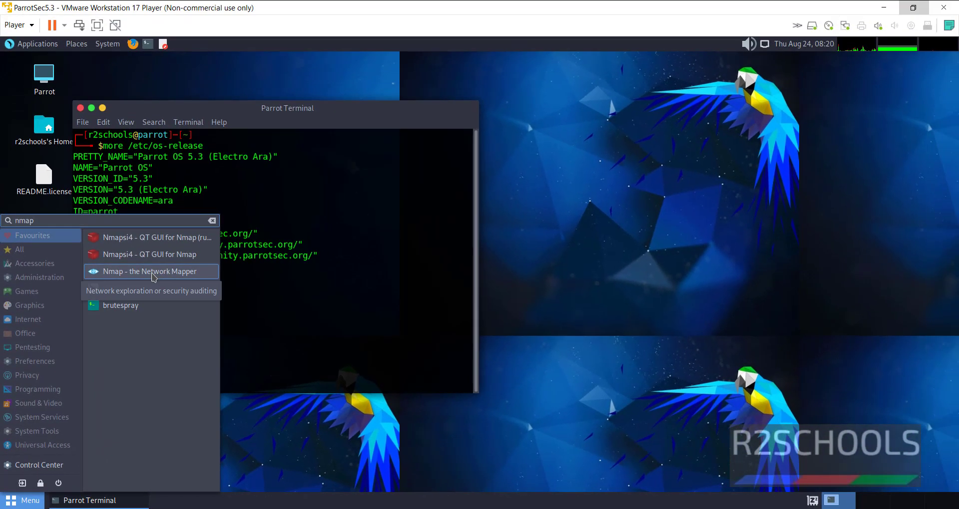
click(153, 272)
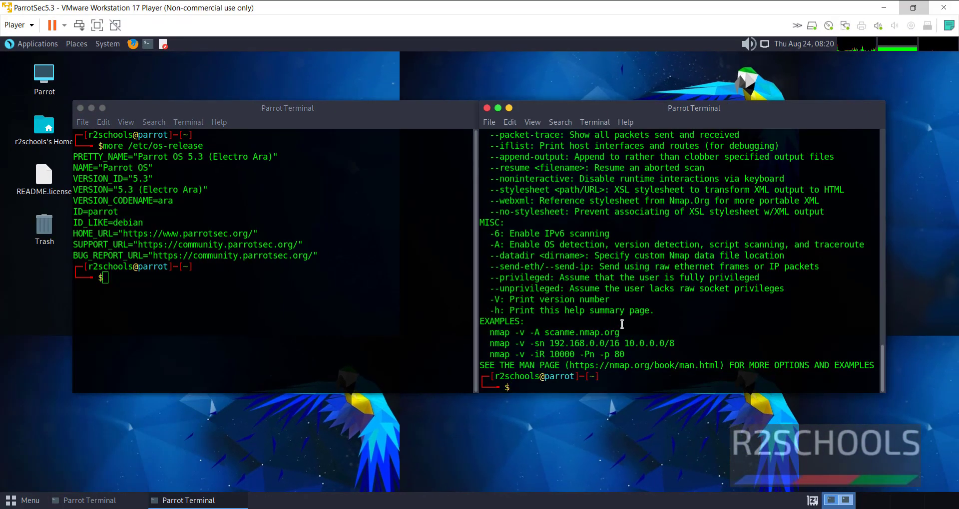
click(486, 108)
click(737, 295)
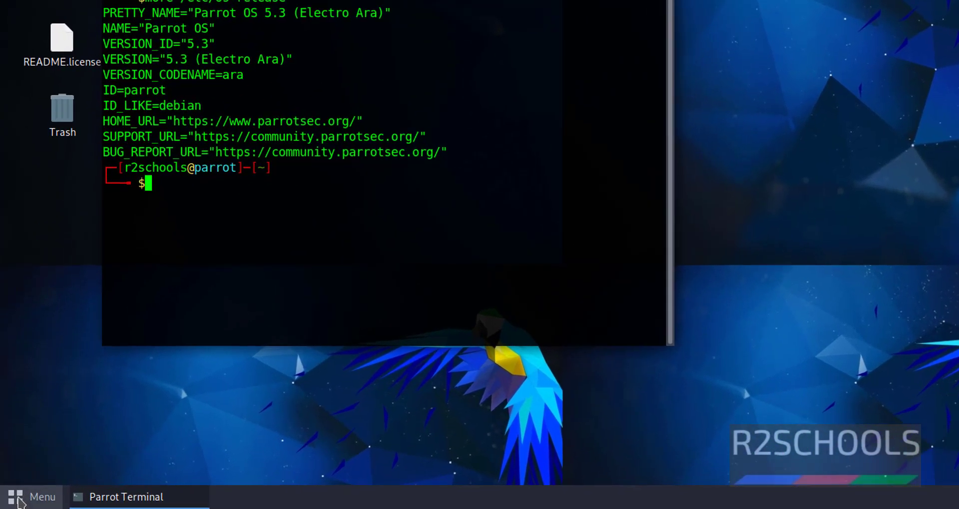
click(25, 500)
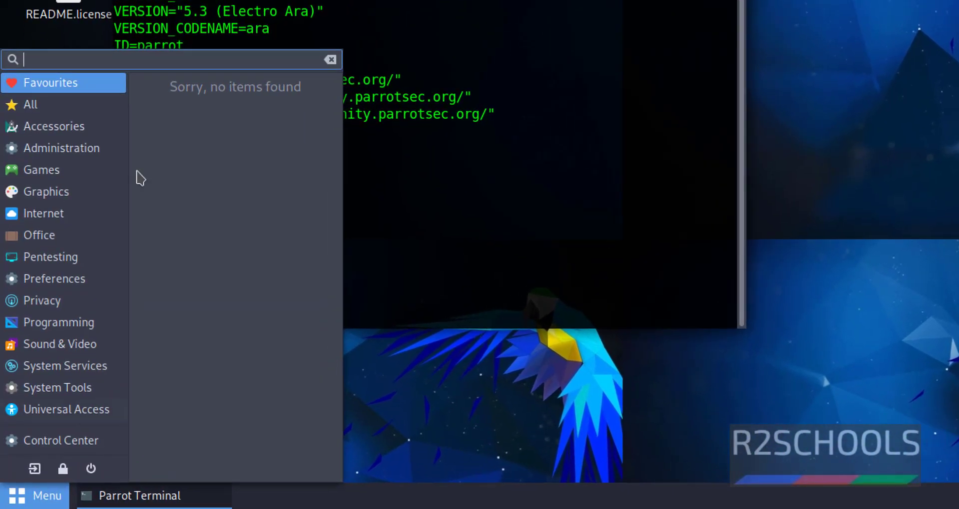
text(tor)
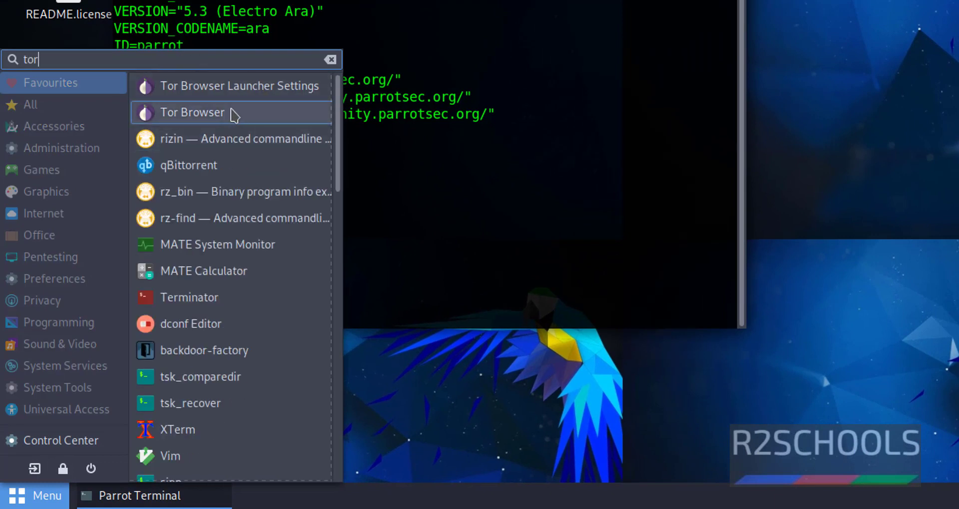
- Dismiss the application menu by clicking on the desktop
click(591, 79)
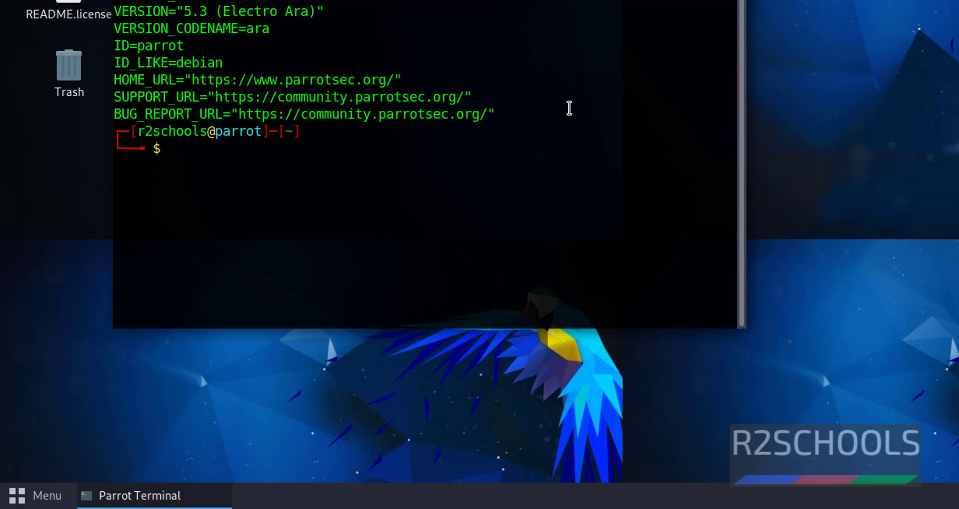